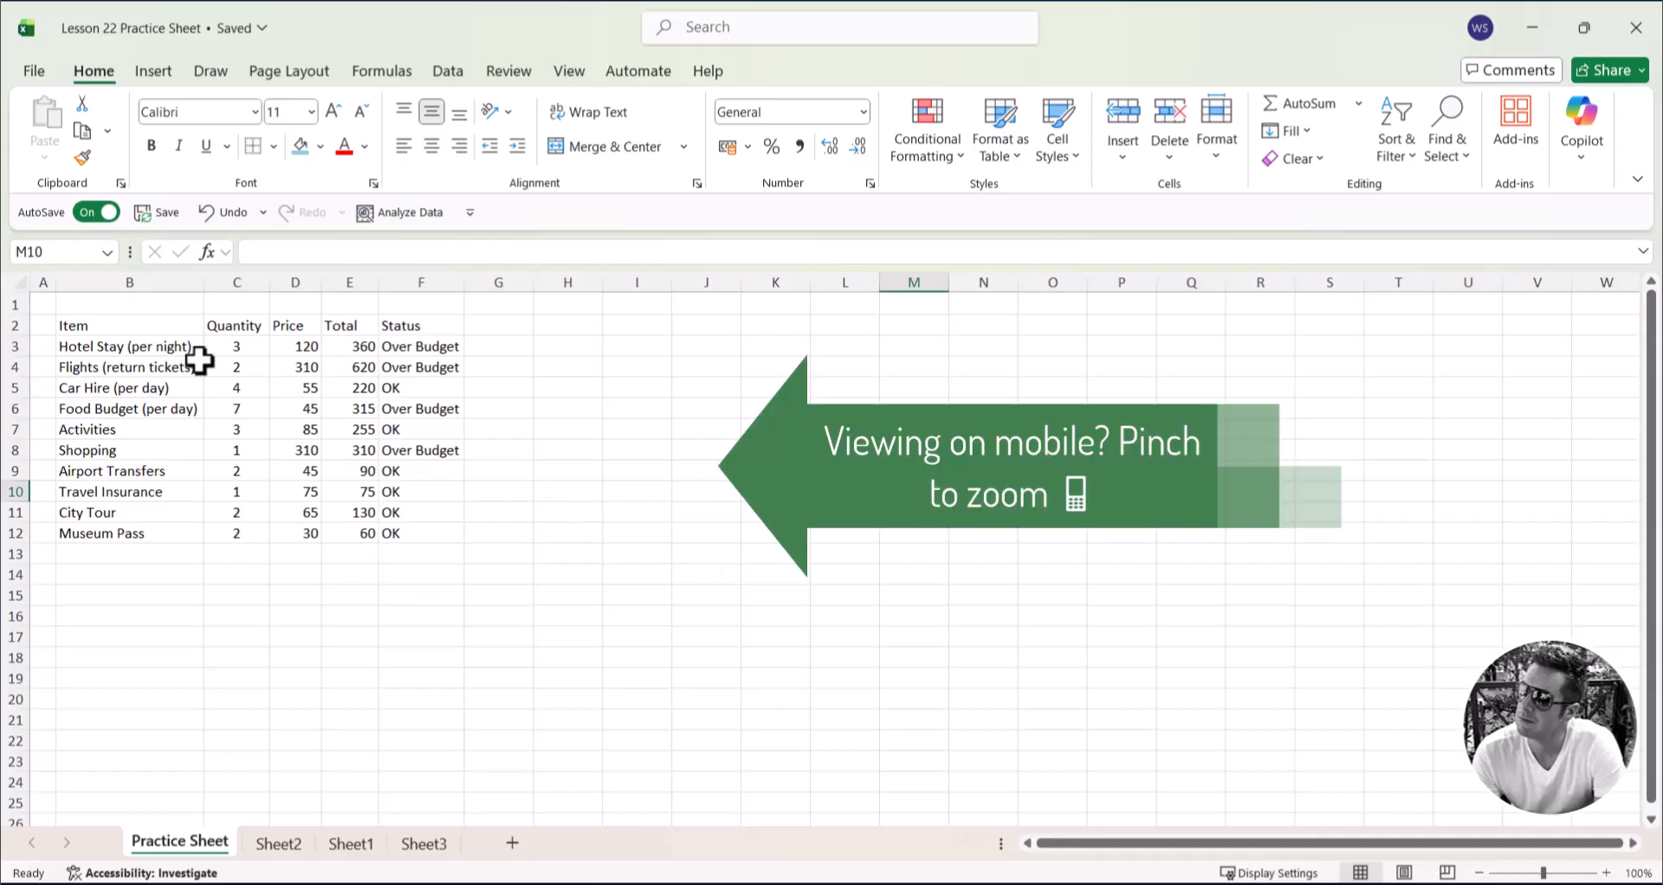
Step: Examine the travel cost table's headings and the IF formula in the Food Budget row's Status cell
left_click(170, 326)
key("Right")
key("Right")
key("Right")
key("Right")
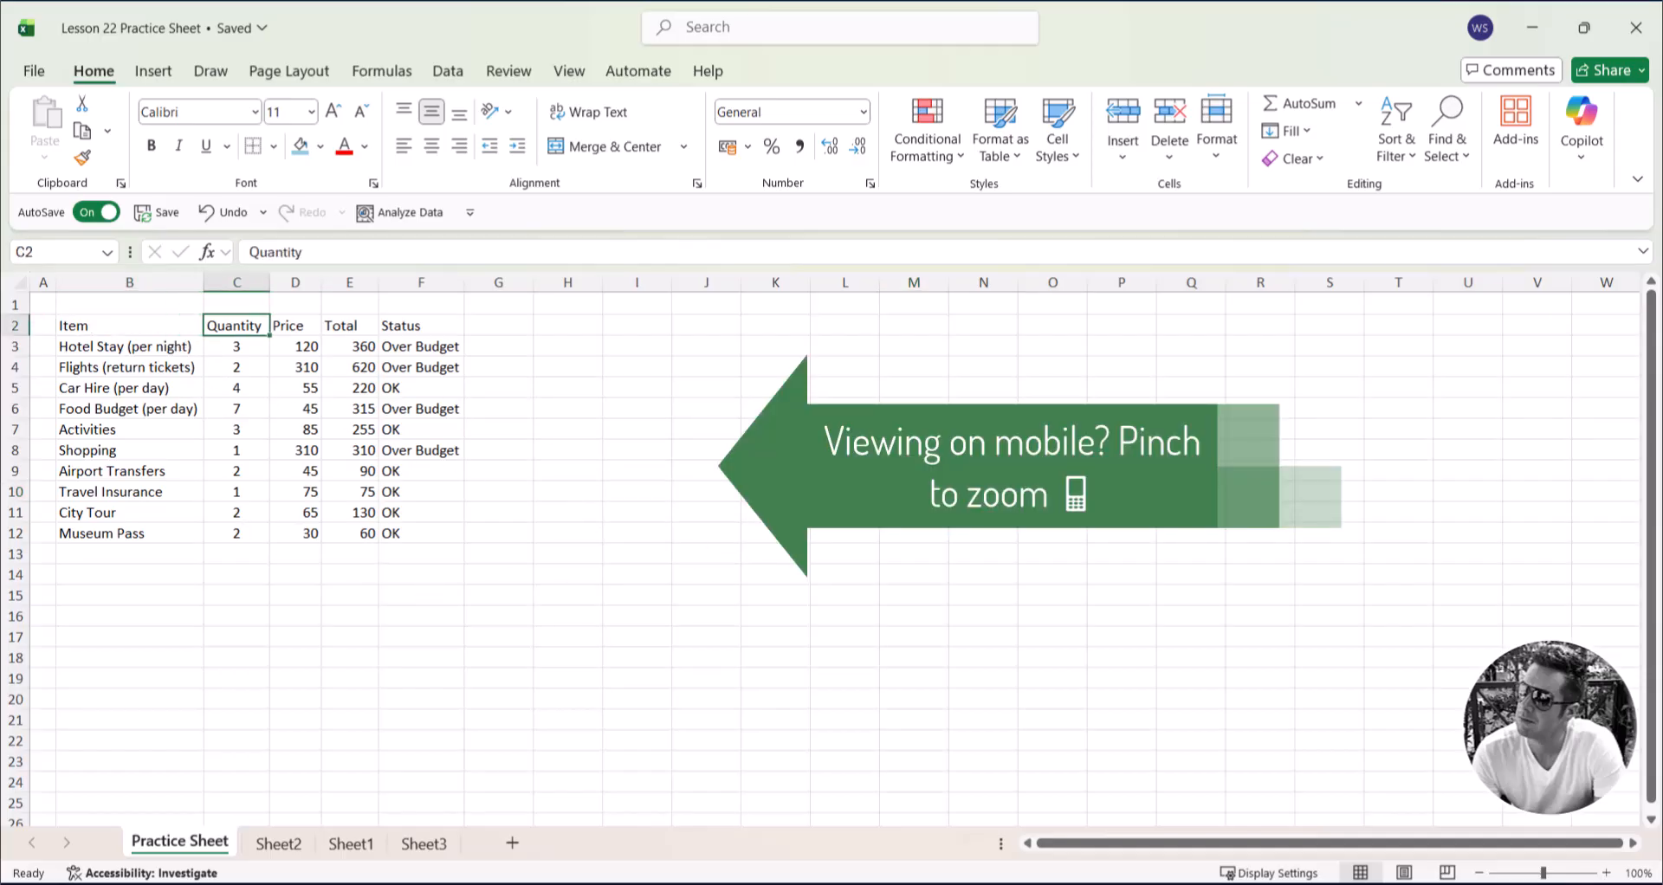
left_click(1058, 429)
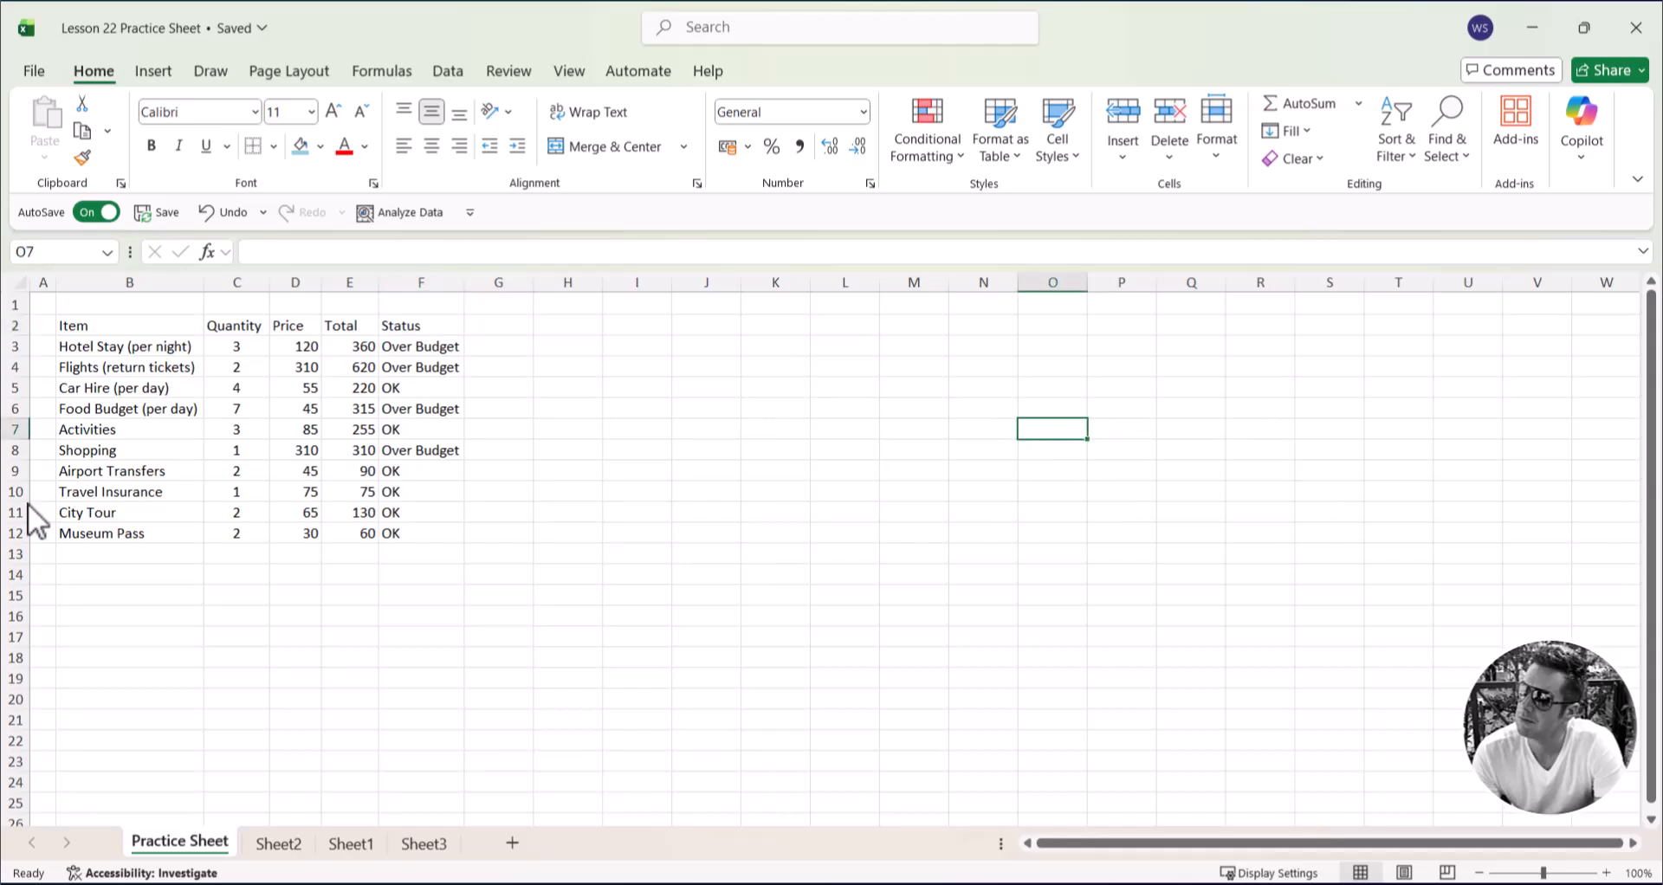
double_click(409, 409)
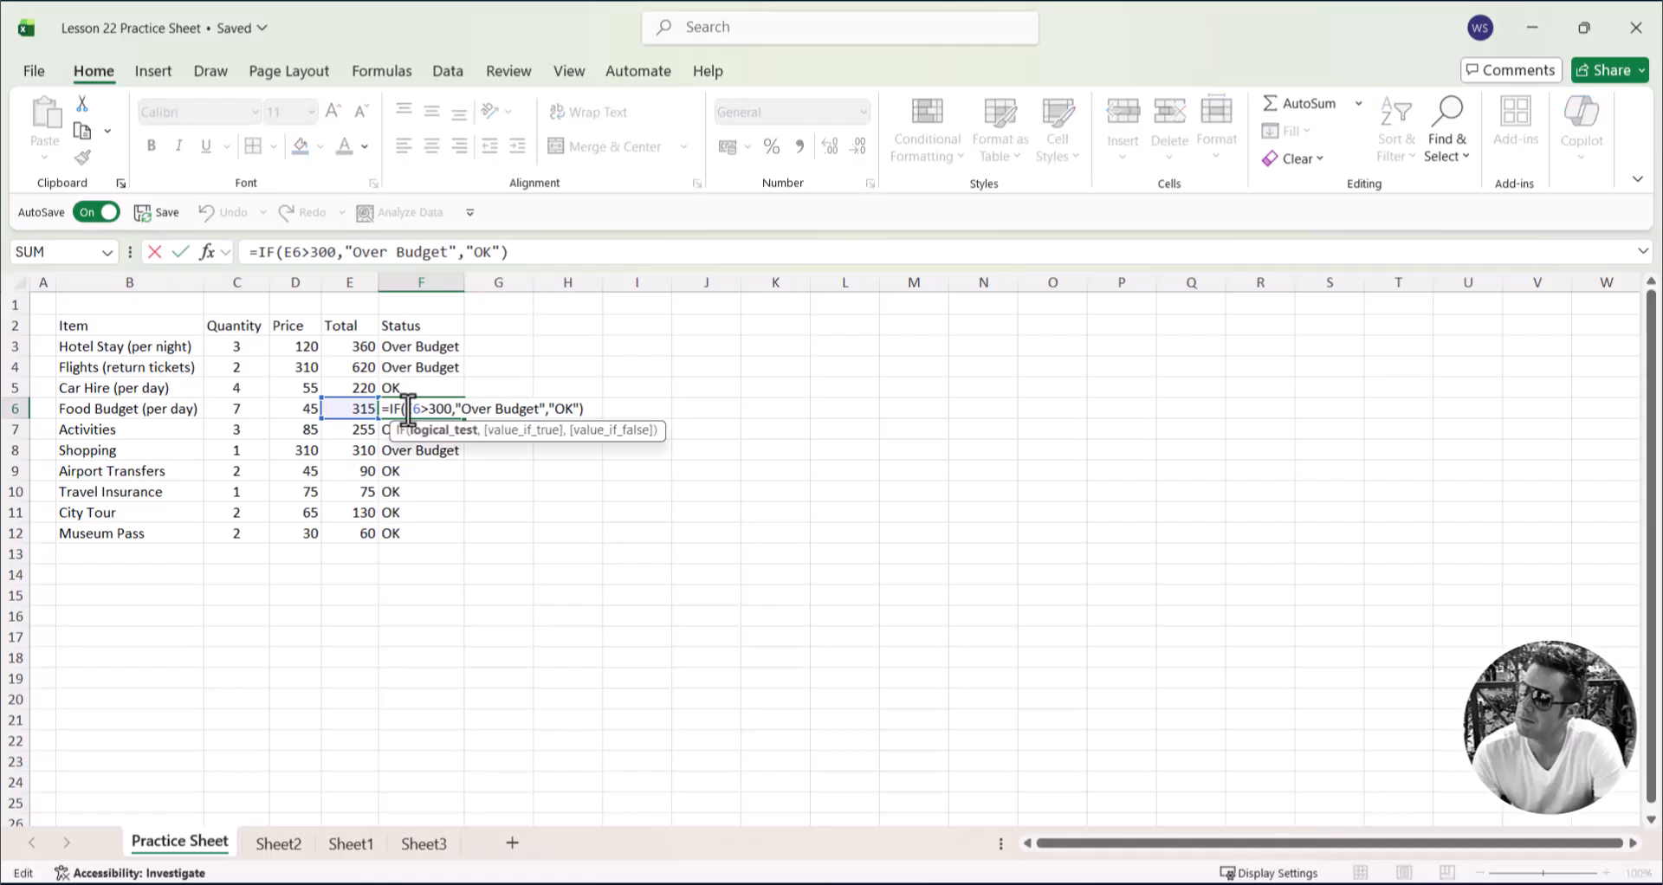
key("Return")
left_click(845, 539)
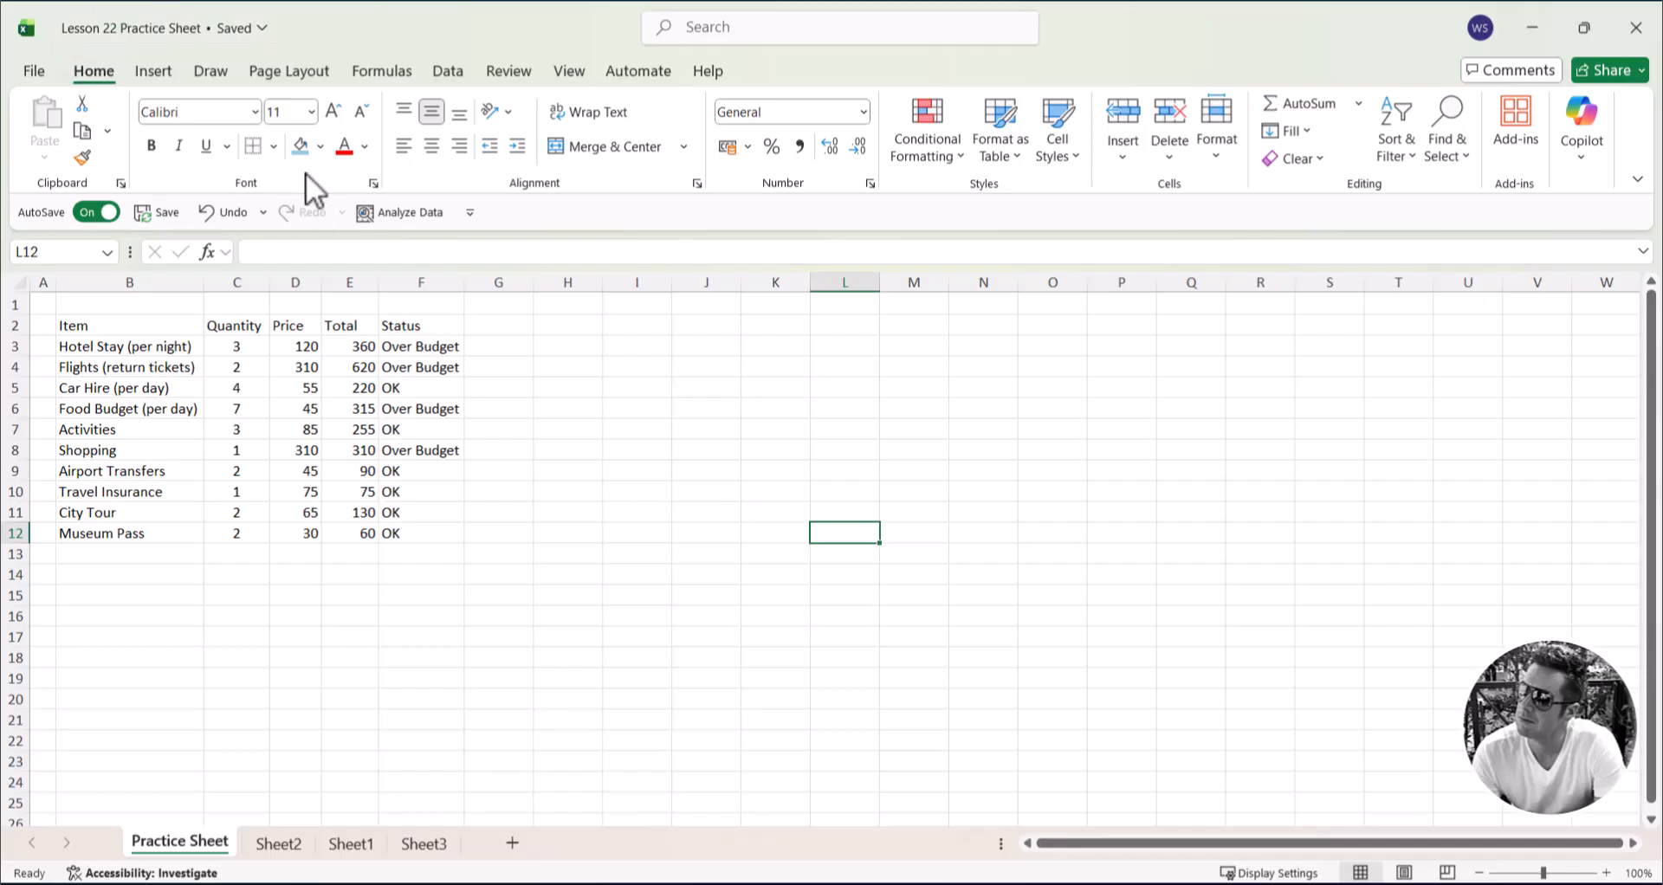
Step: Apply All Borders to the travel cost table in B2:F12
left_click(274, 144)
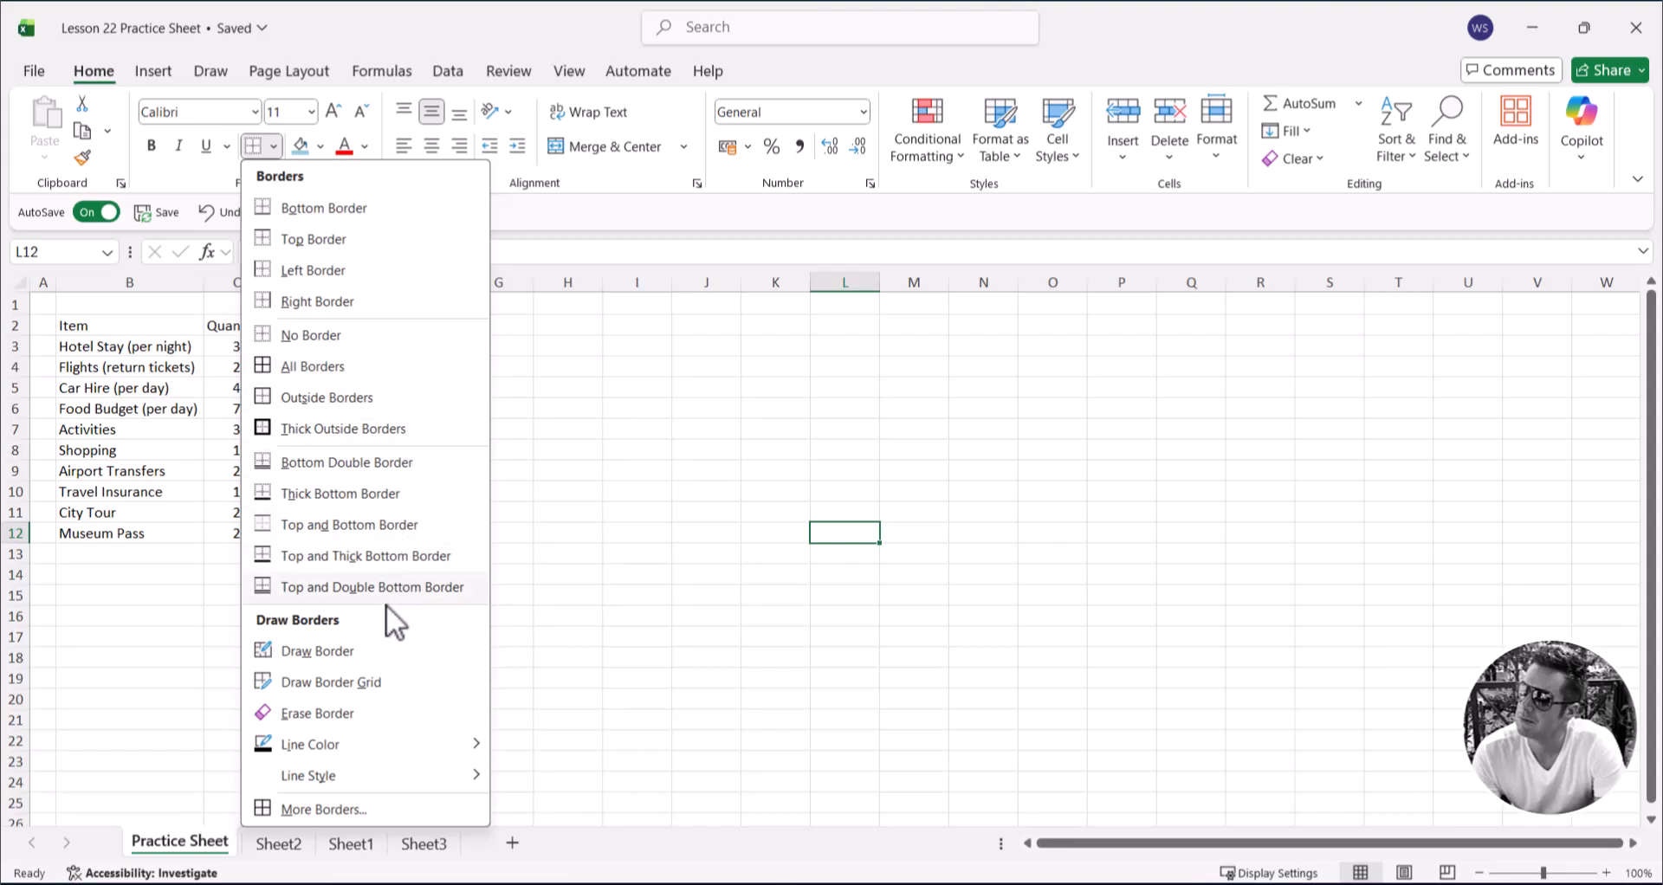
left_click(894, 598)
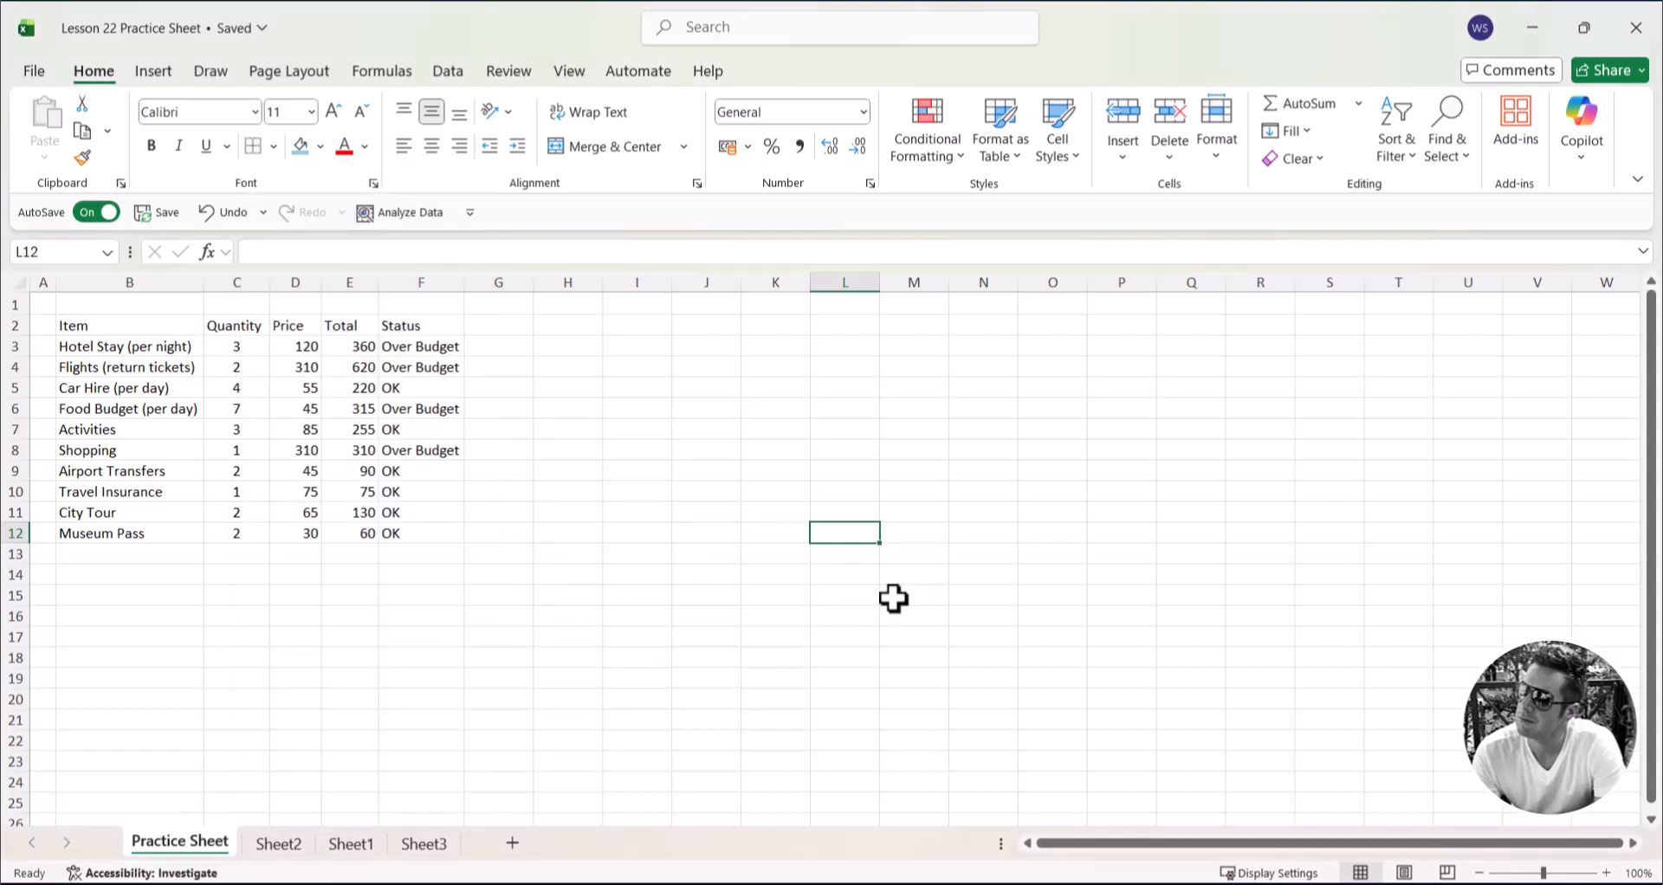
left_click_drag(163, 327, 407, 532)
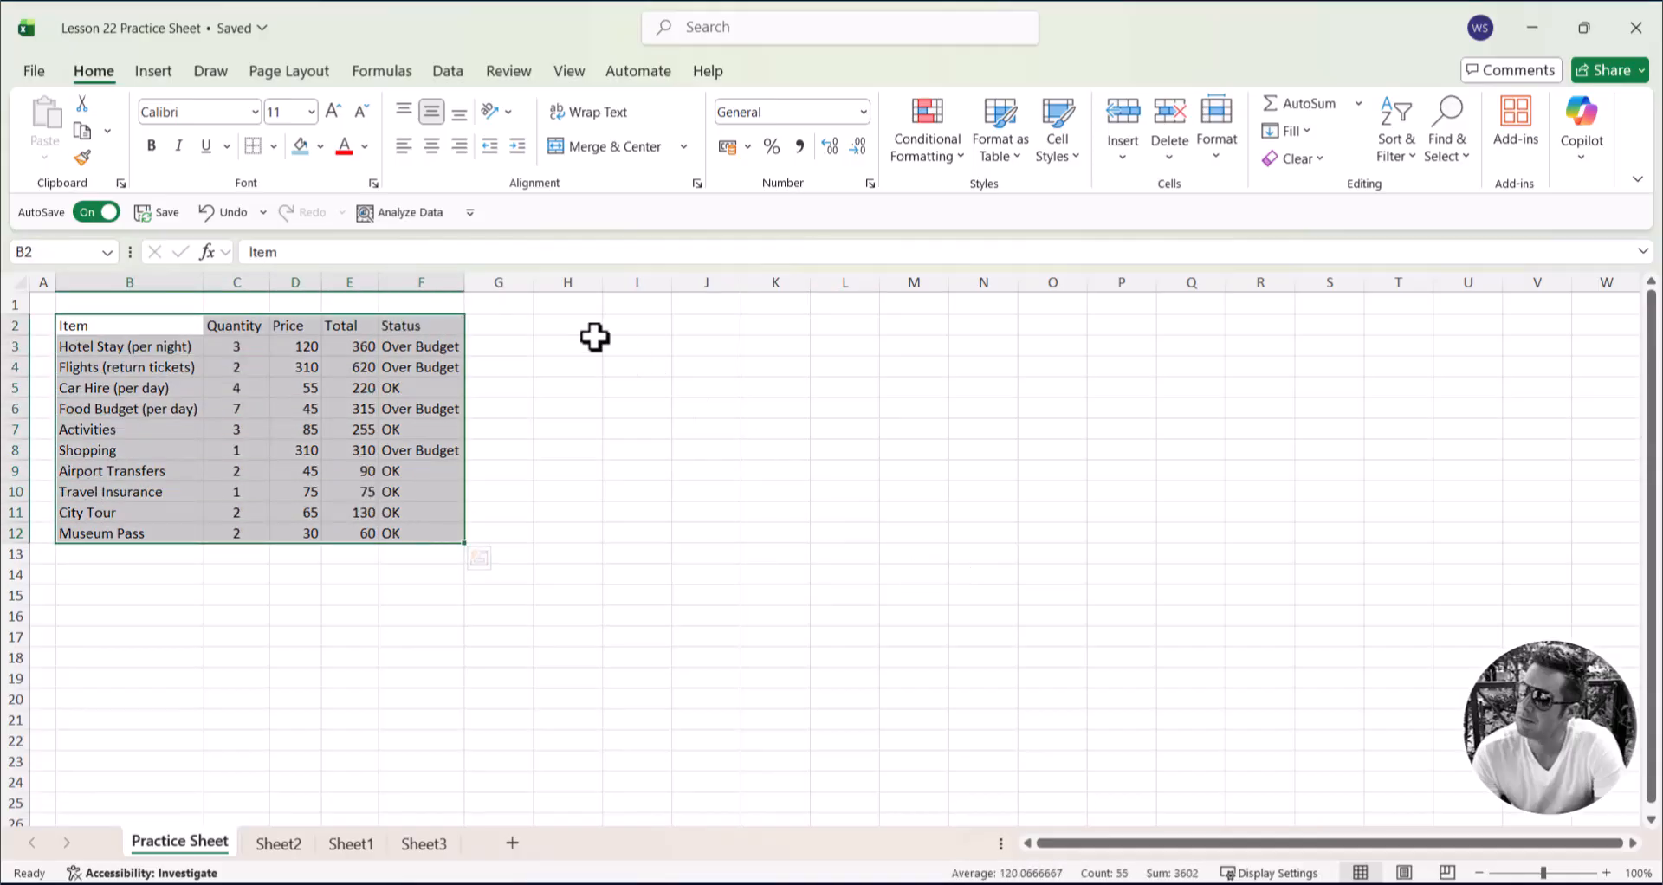
left_click(274, 146)
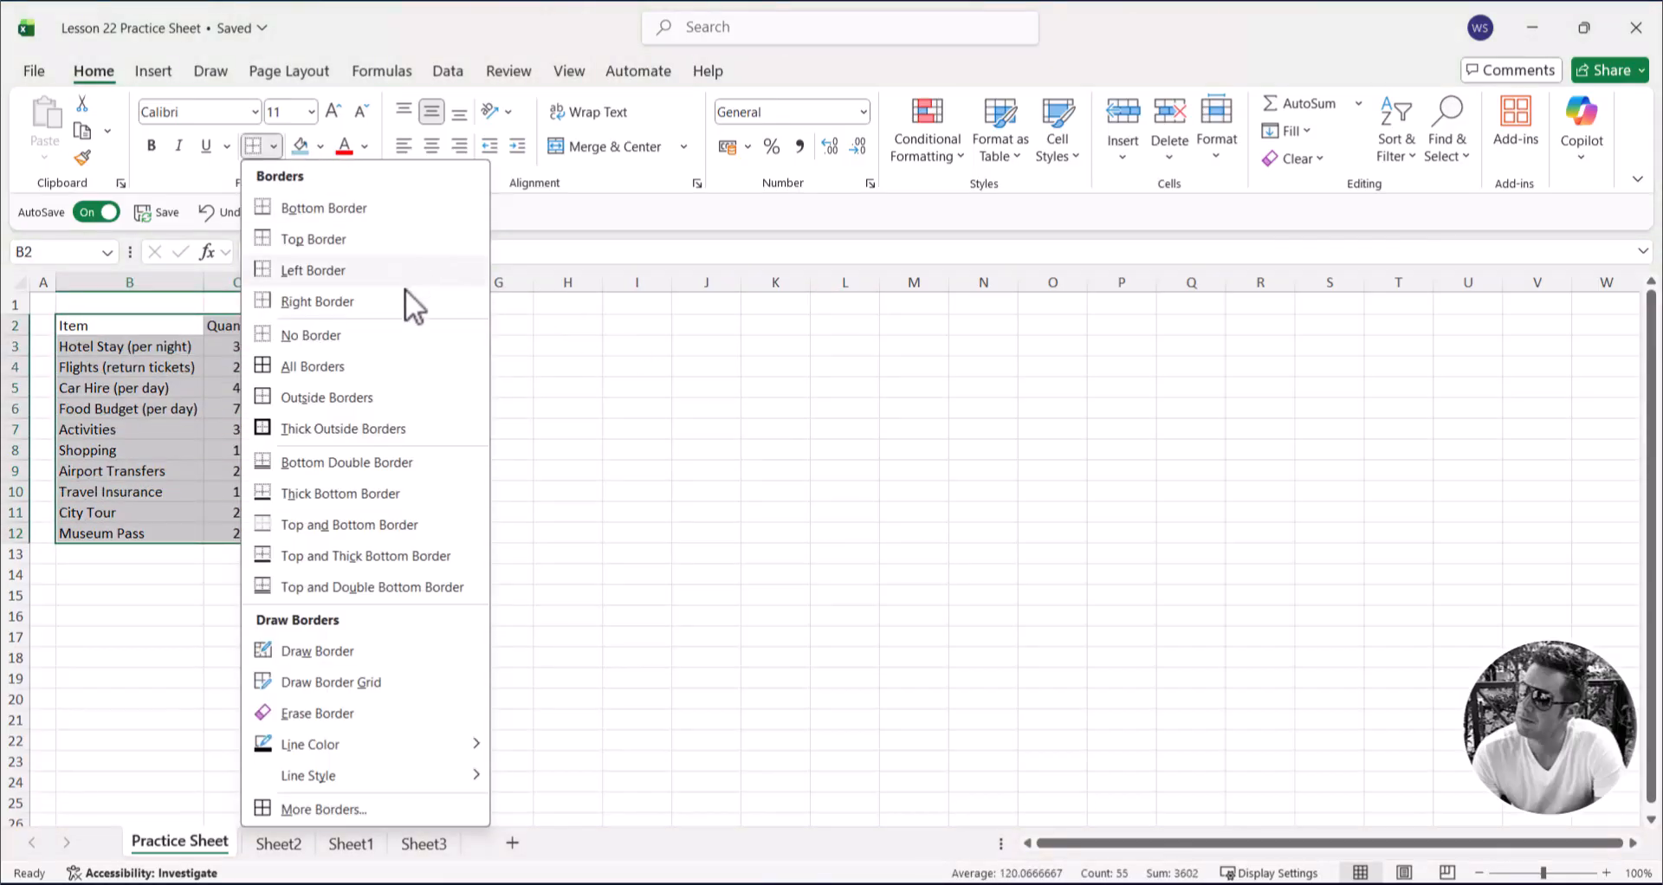
left_click(323, 367)
left_click(1049, 471)
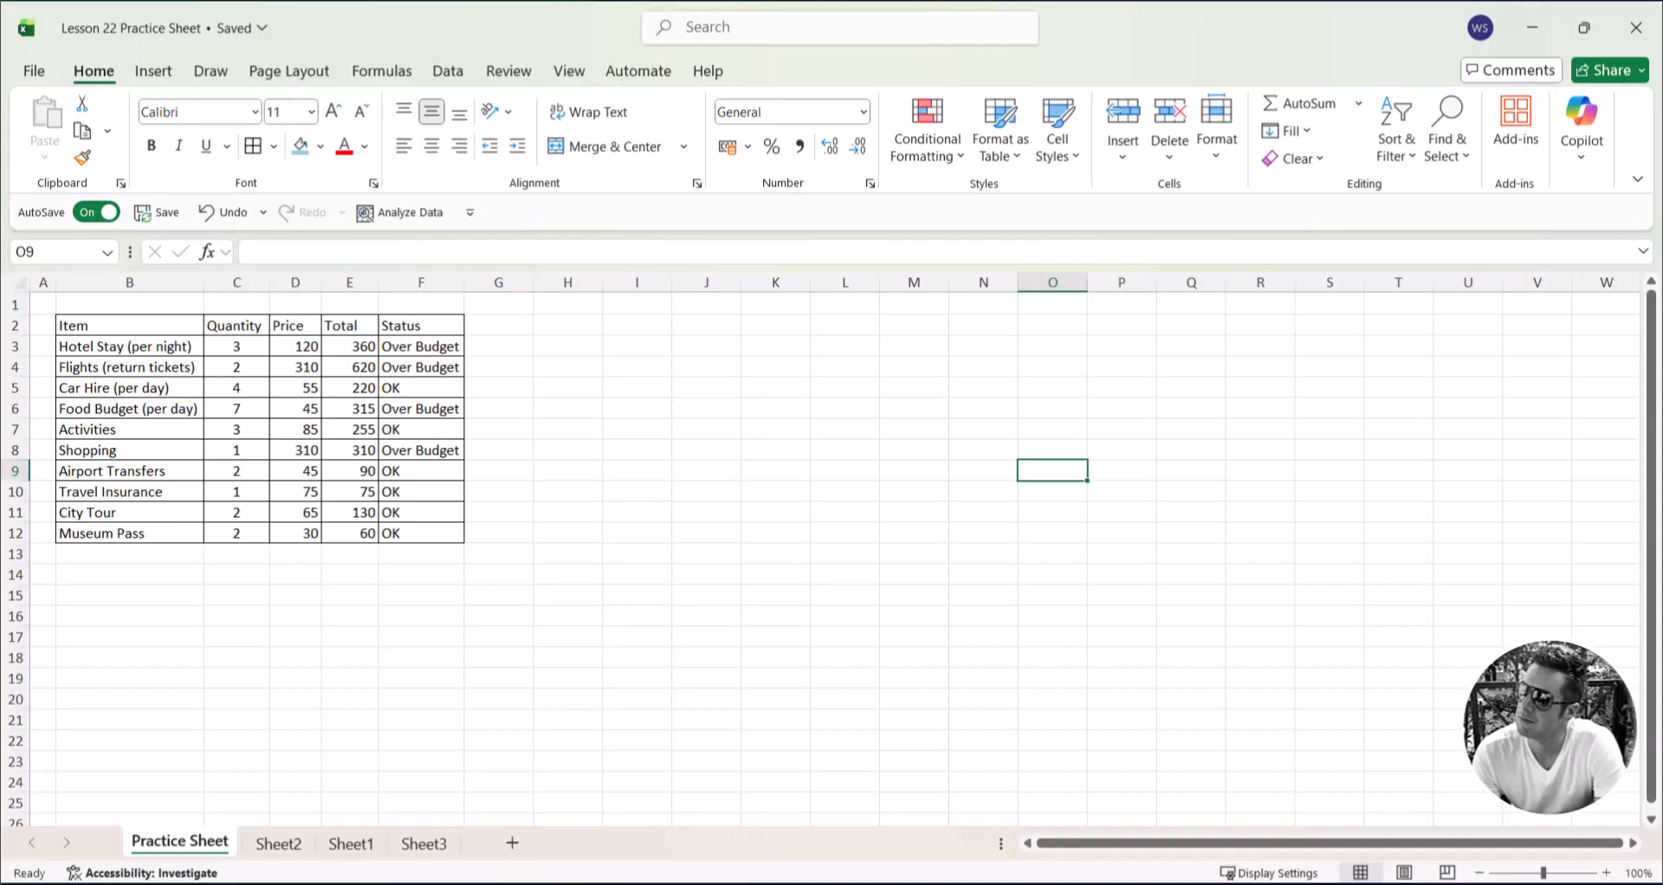
left_click(1041, 527)
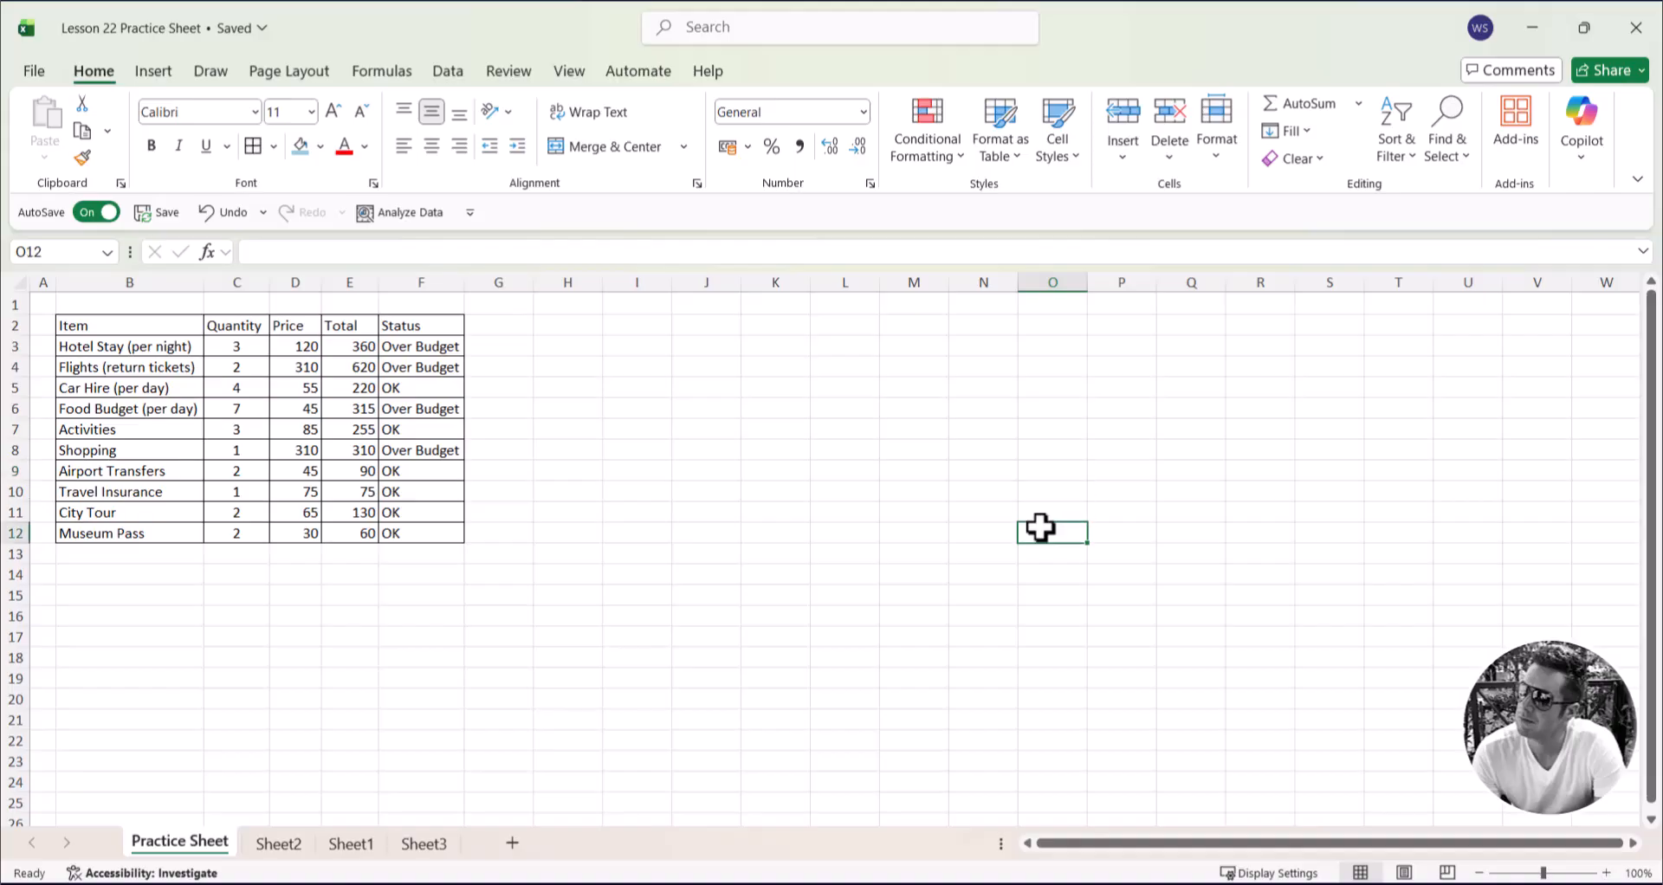
Step: Make the travel cost table's header row, B2:F2, bold
left_click_drag(181, 327, 421, 325)
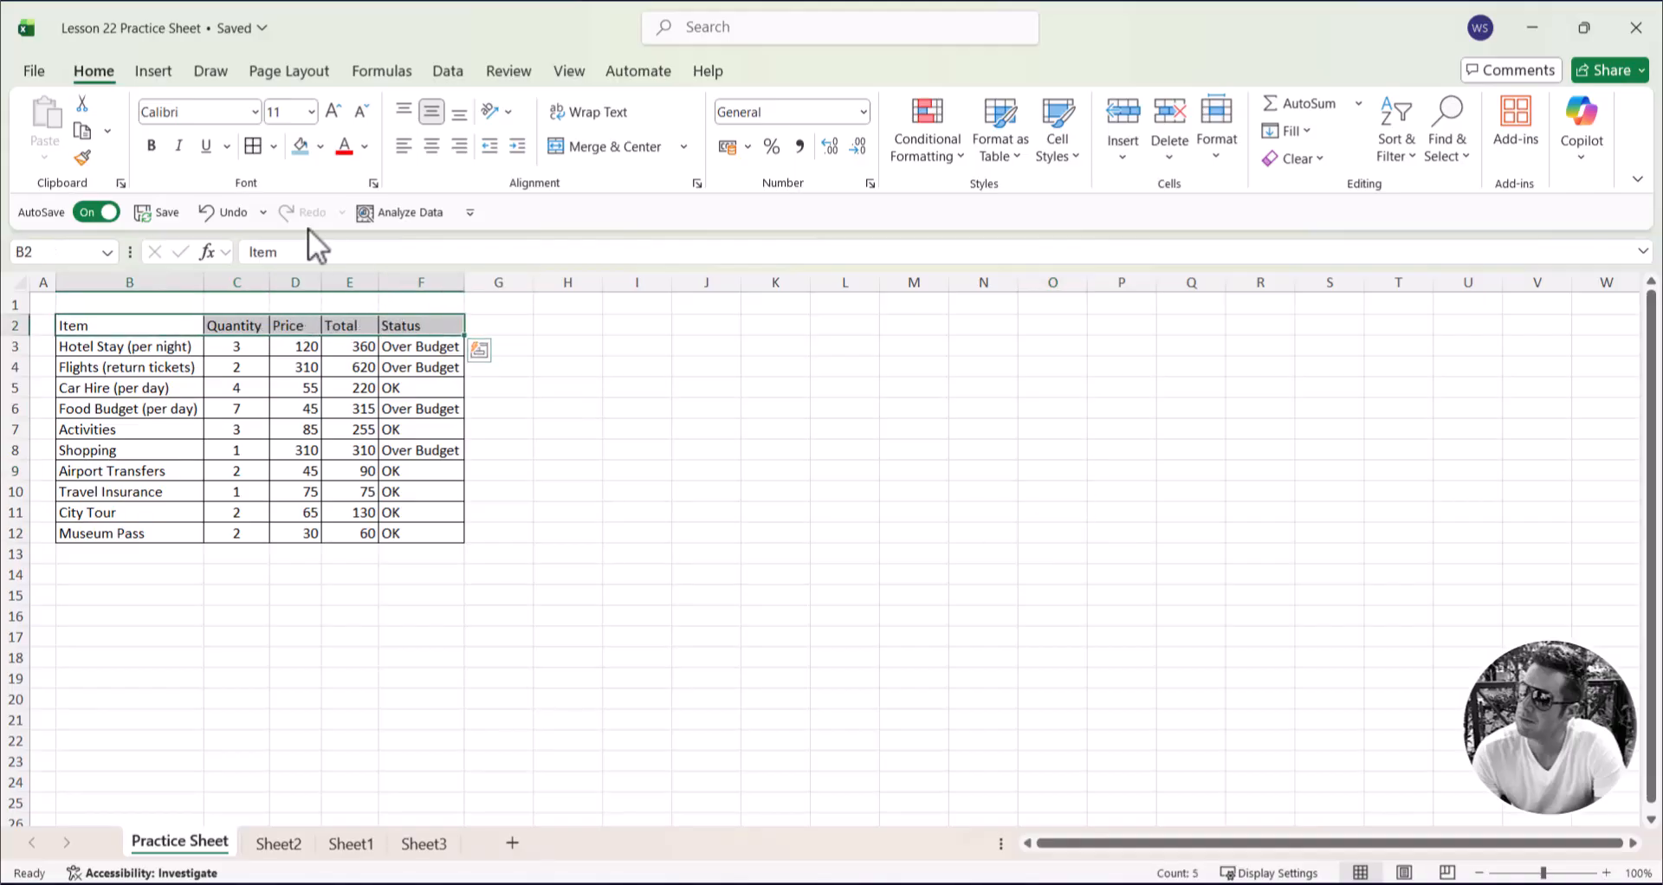
left_click(151, 145)
left_click(824, 428)
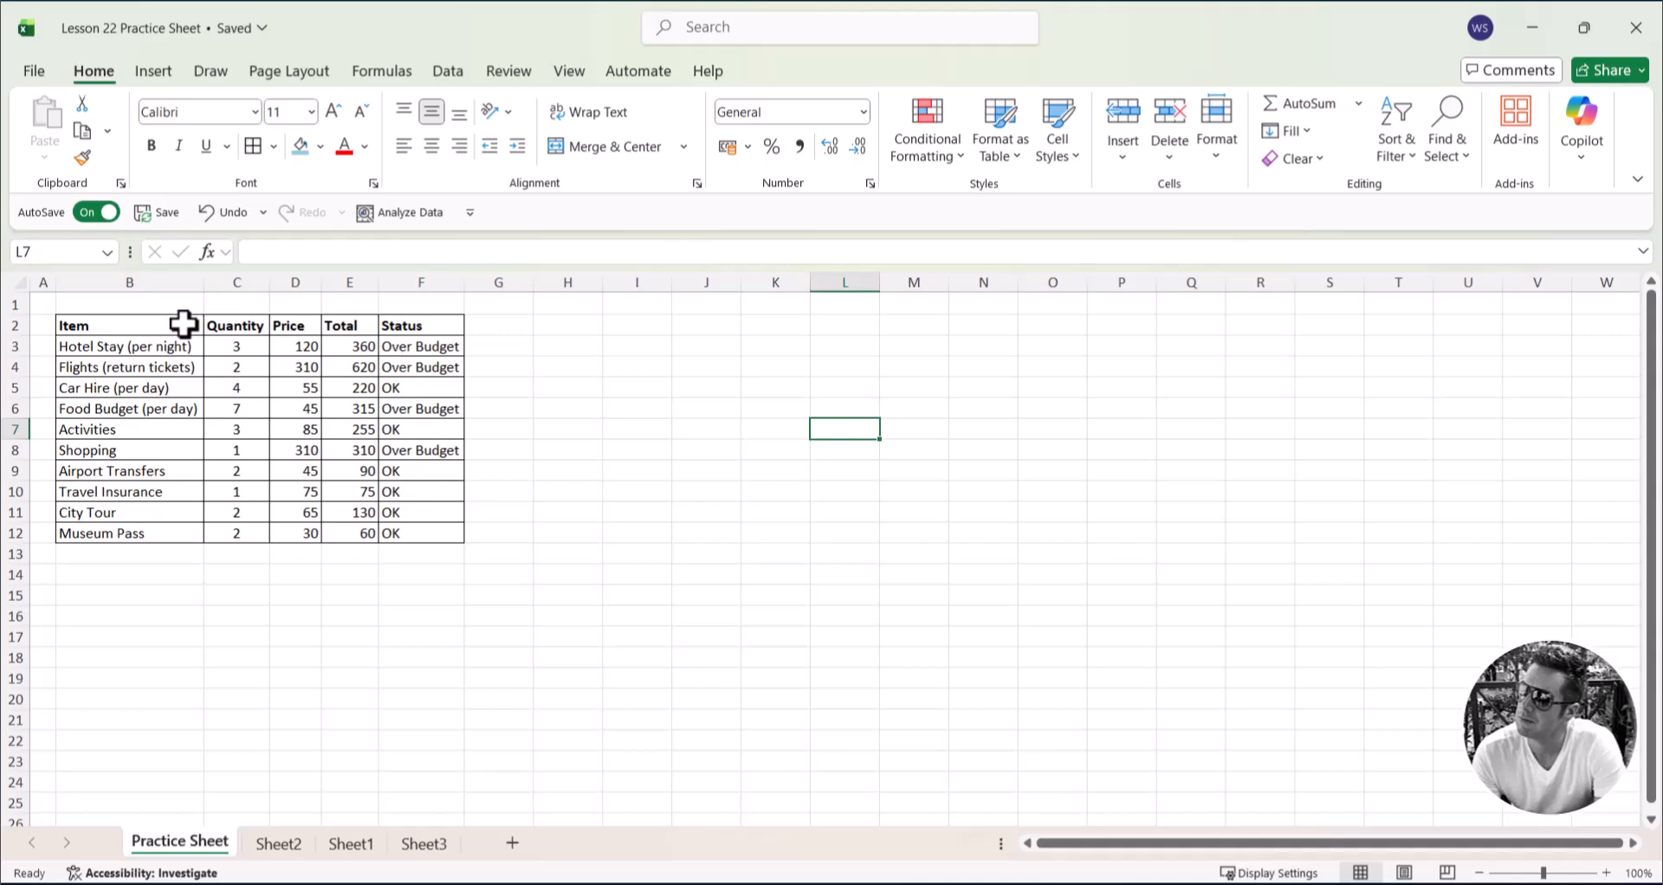
Step: Add Thick Outside Borders around the travel cost table in B2:F12
left_click_drag(185, 323, 408, 532)
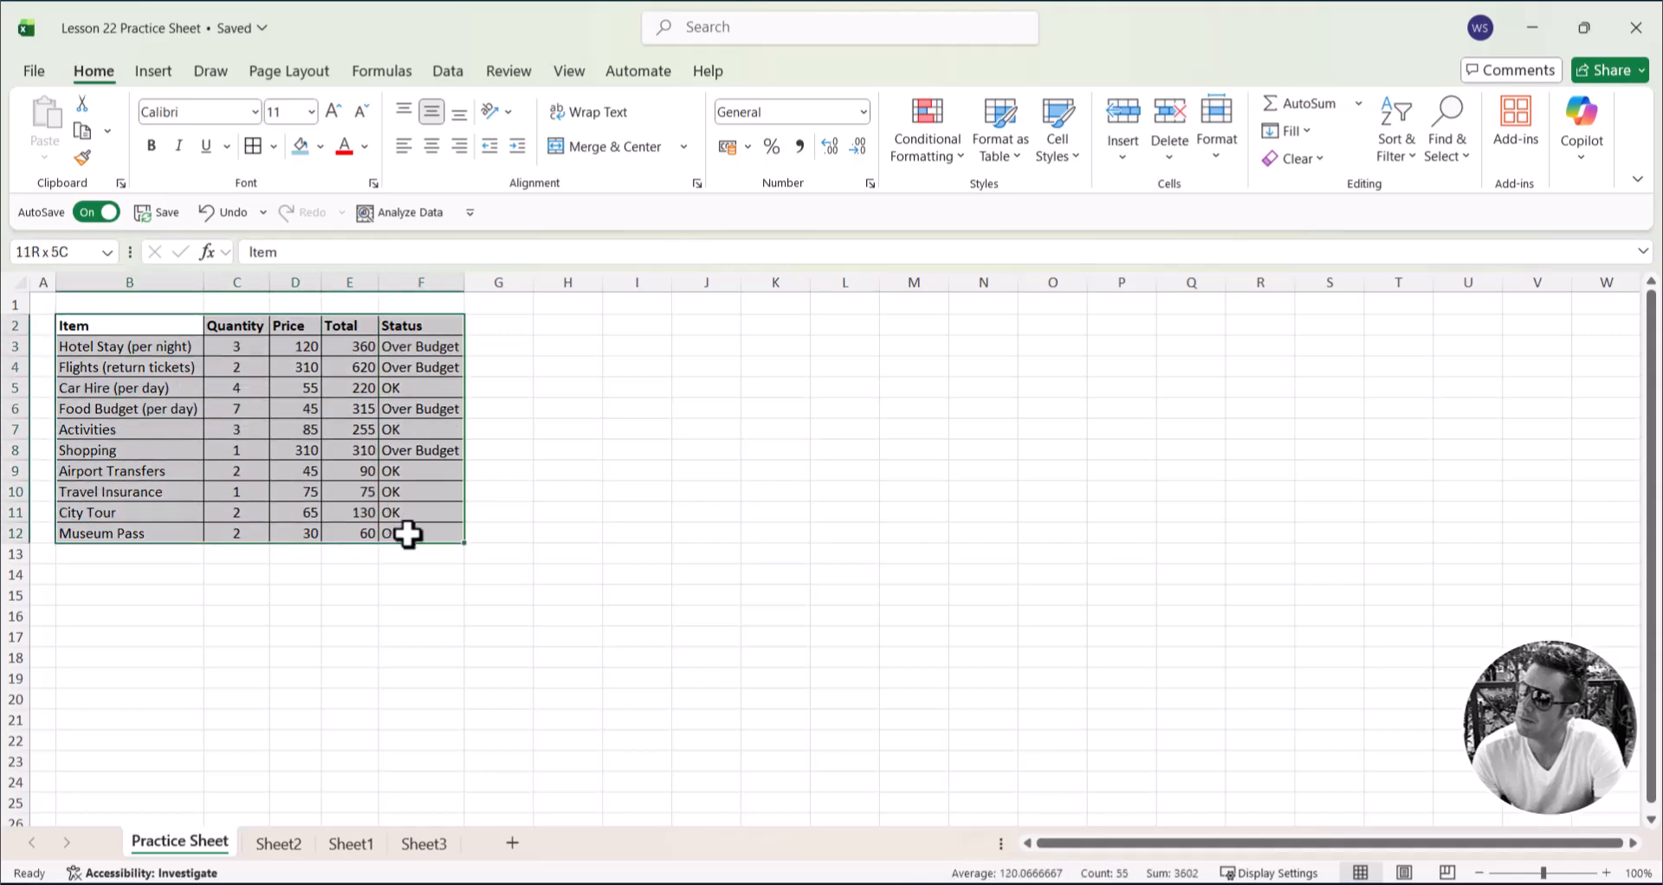
left_click(272, 146)
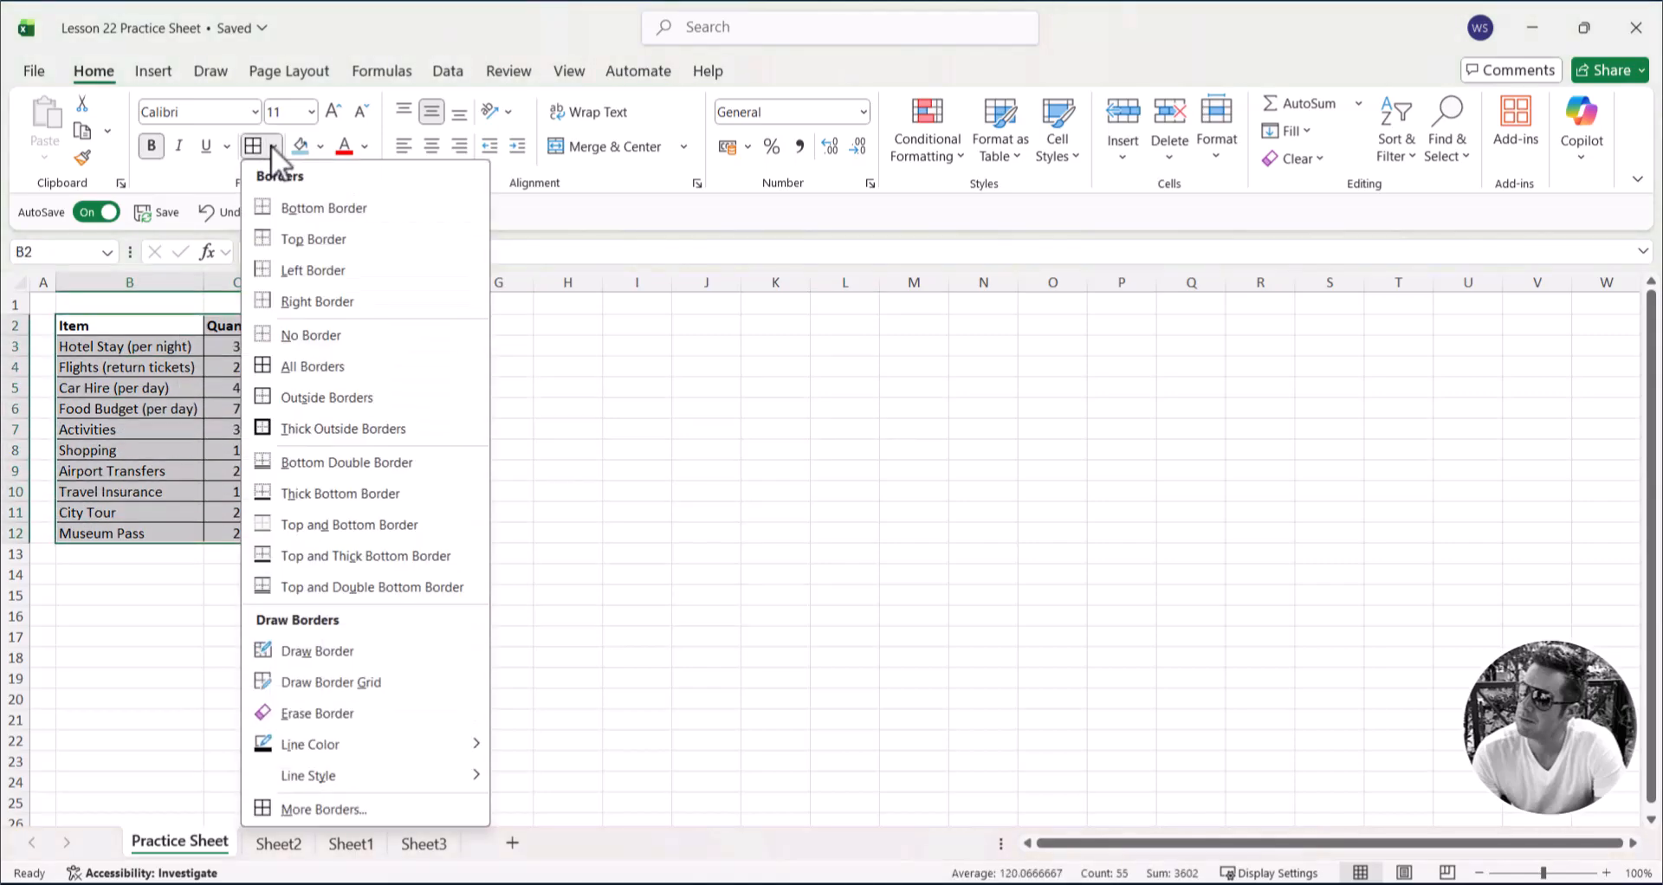
left_click(325, 428)
left_click(839, 493)
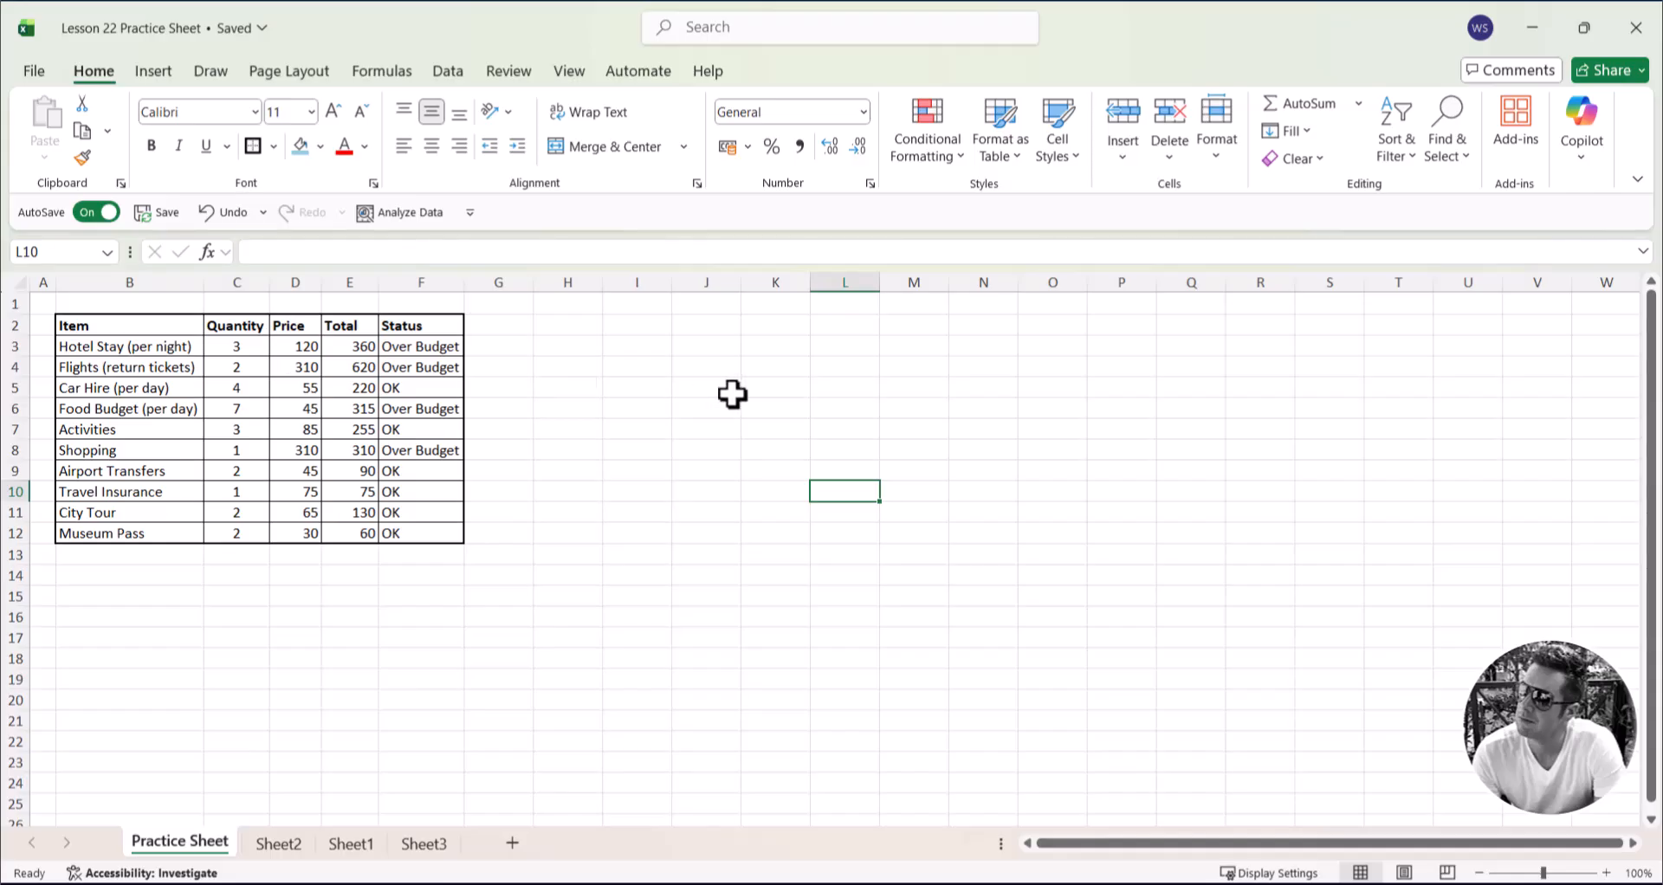
left_click(850, 473)
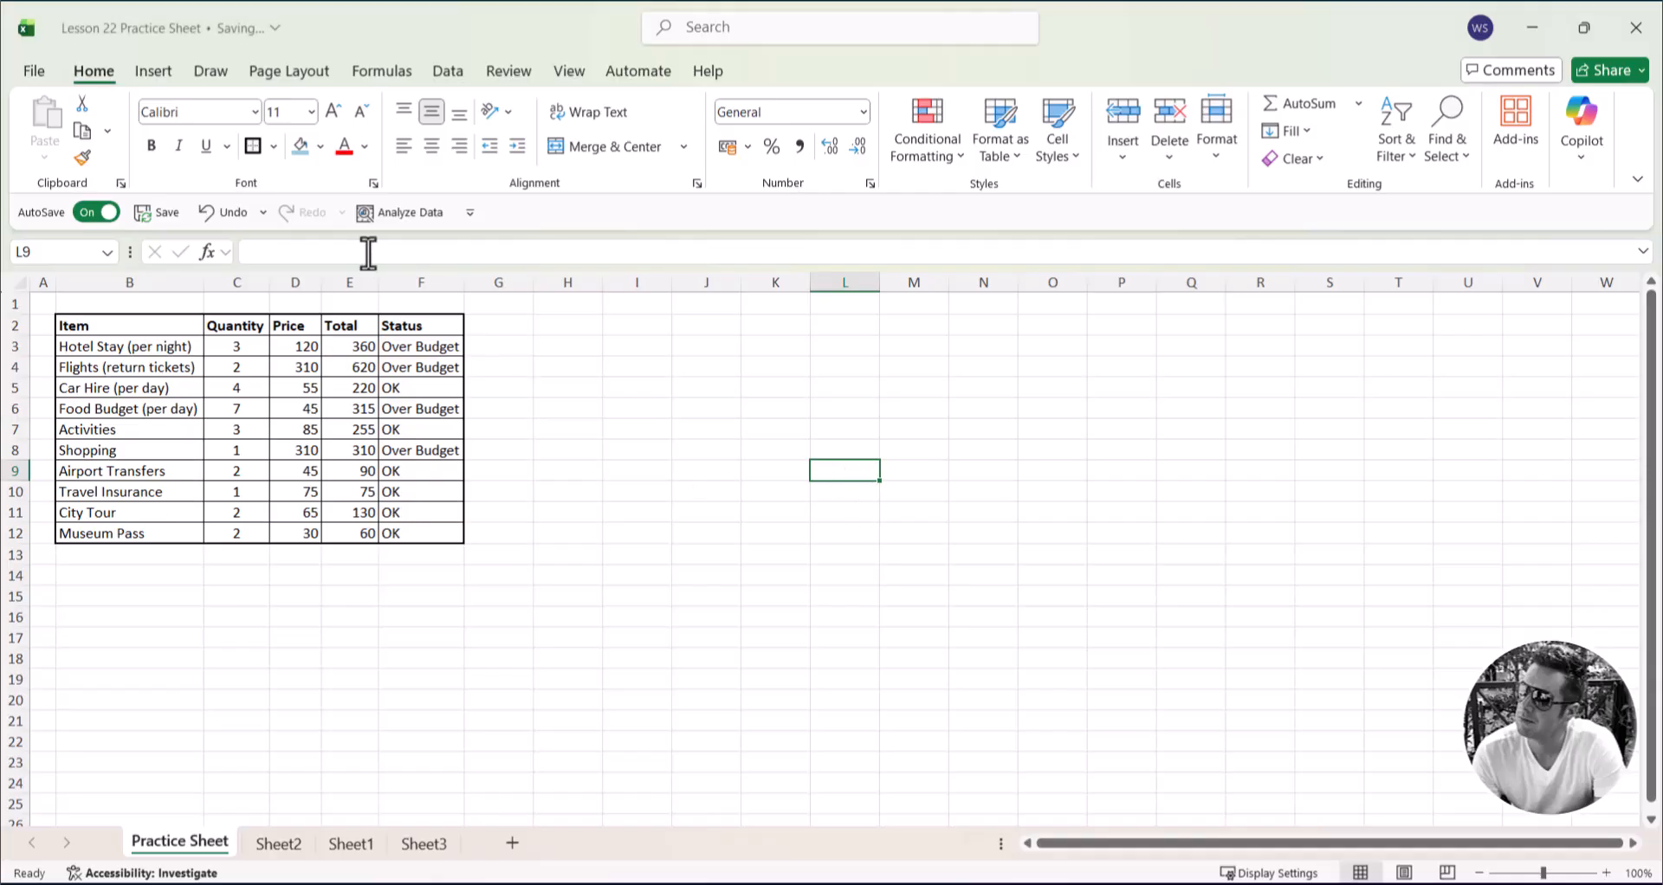
Step: Shade the travel cost table's header row, B2:F2, with a light blue fill
left_click_drag(165, 327, 424, 327)
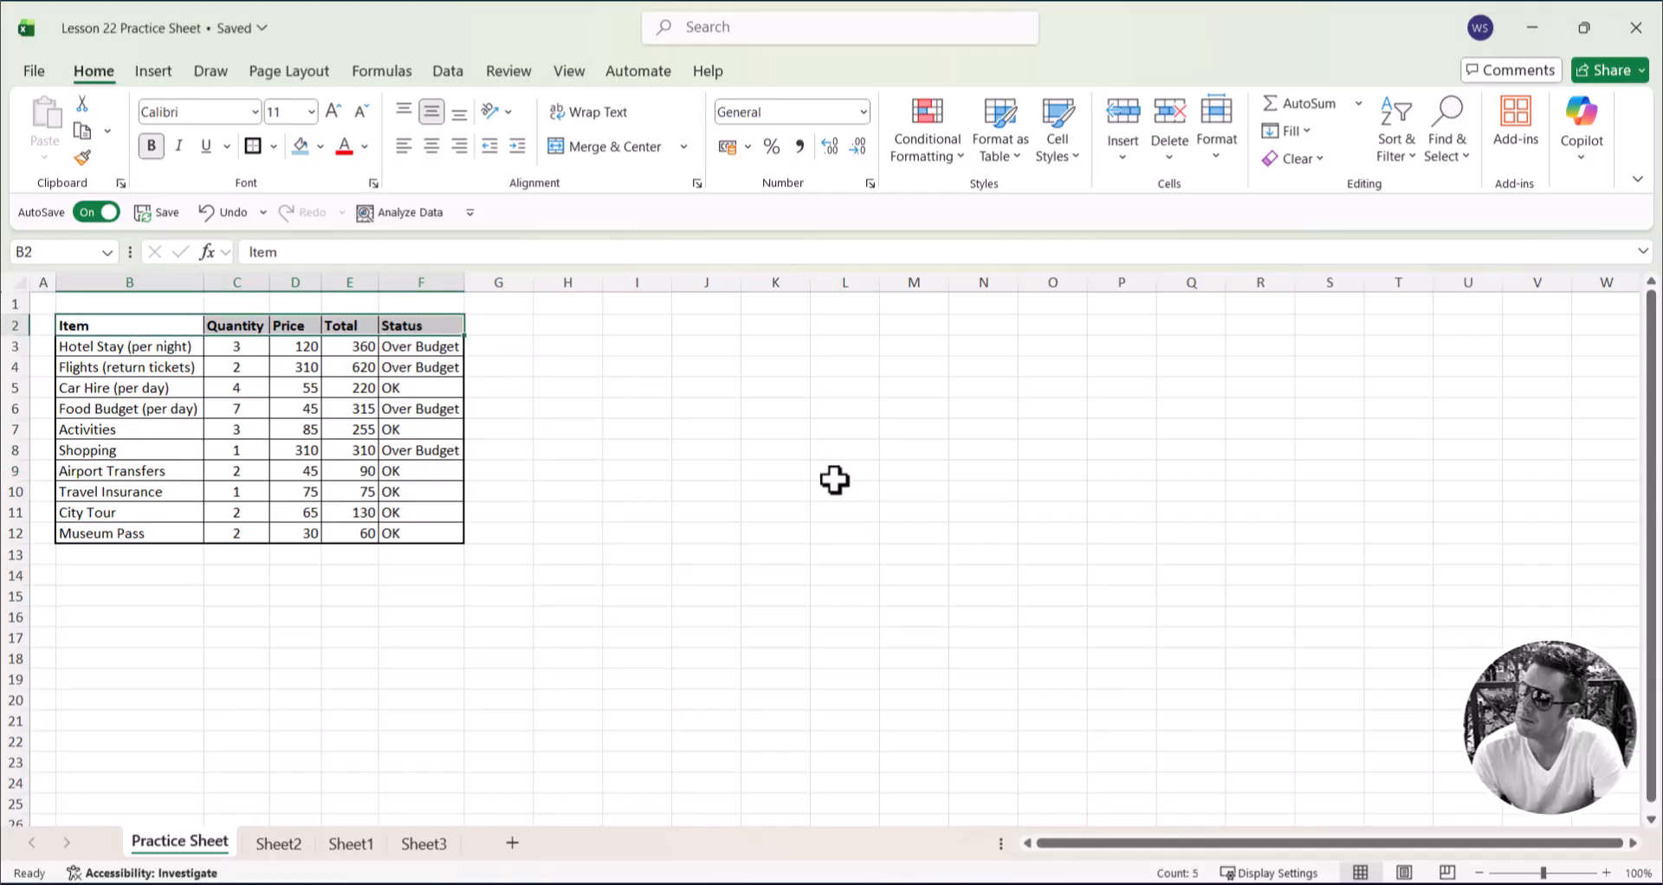
left_click(320, 148)
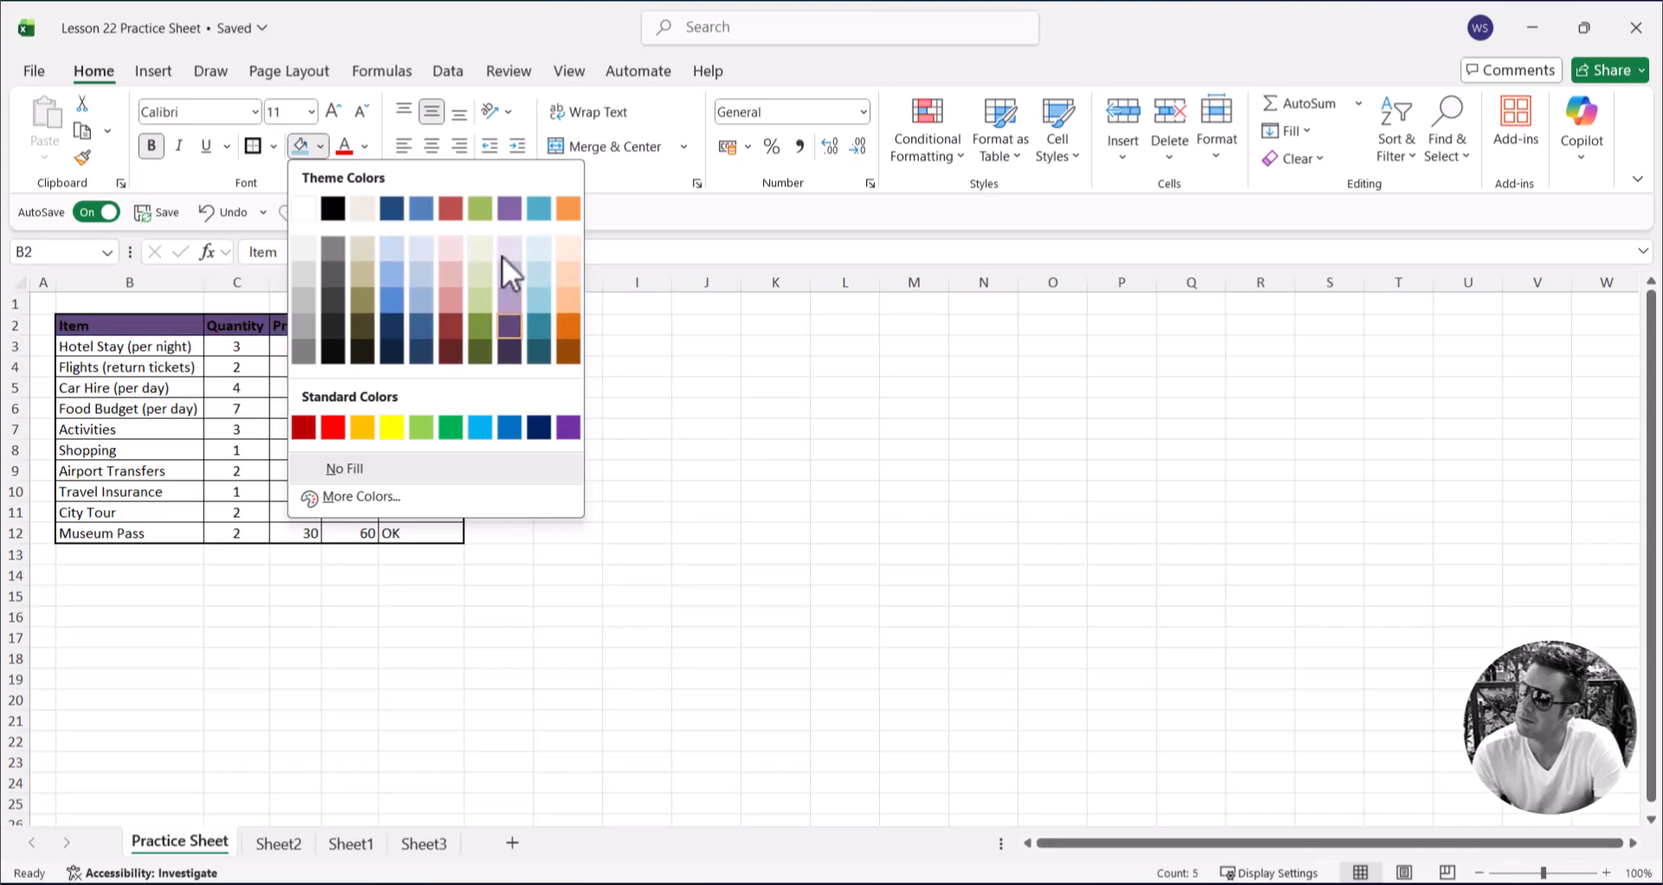
left_click(300, 147)
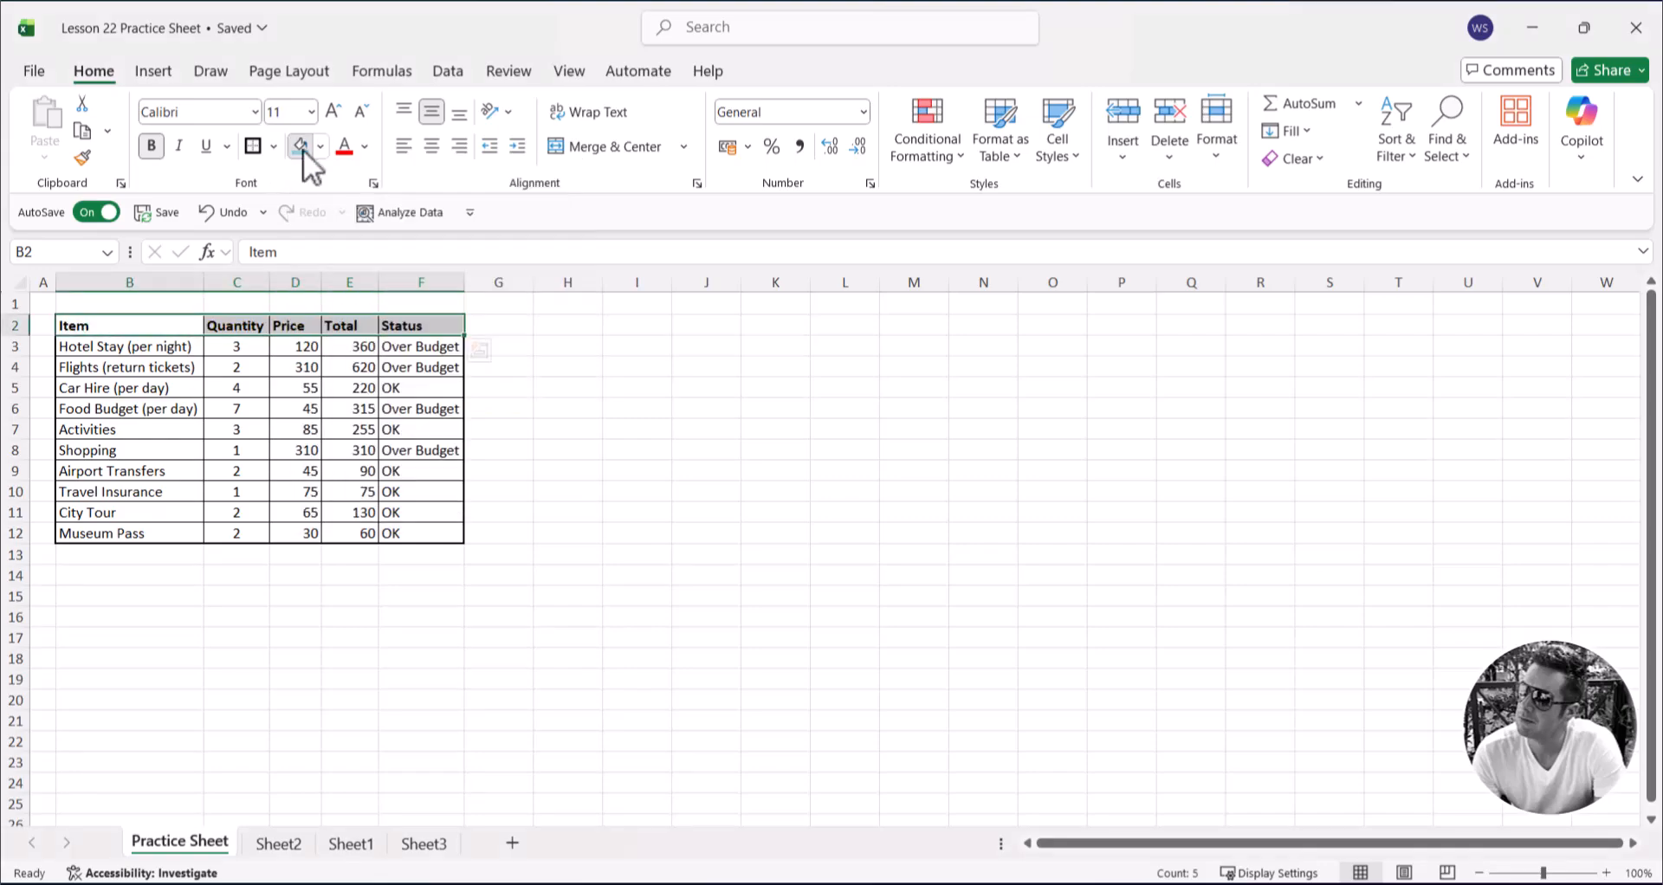
left_click(873, 442)
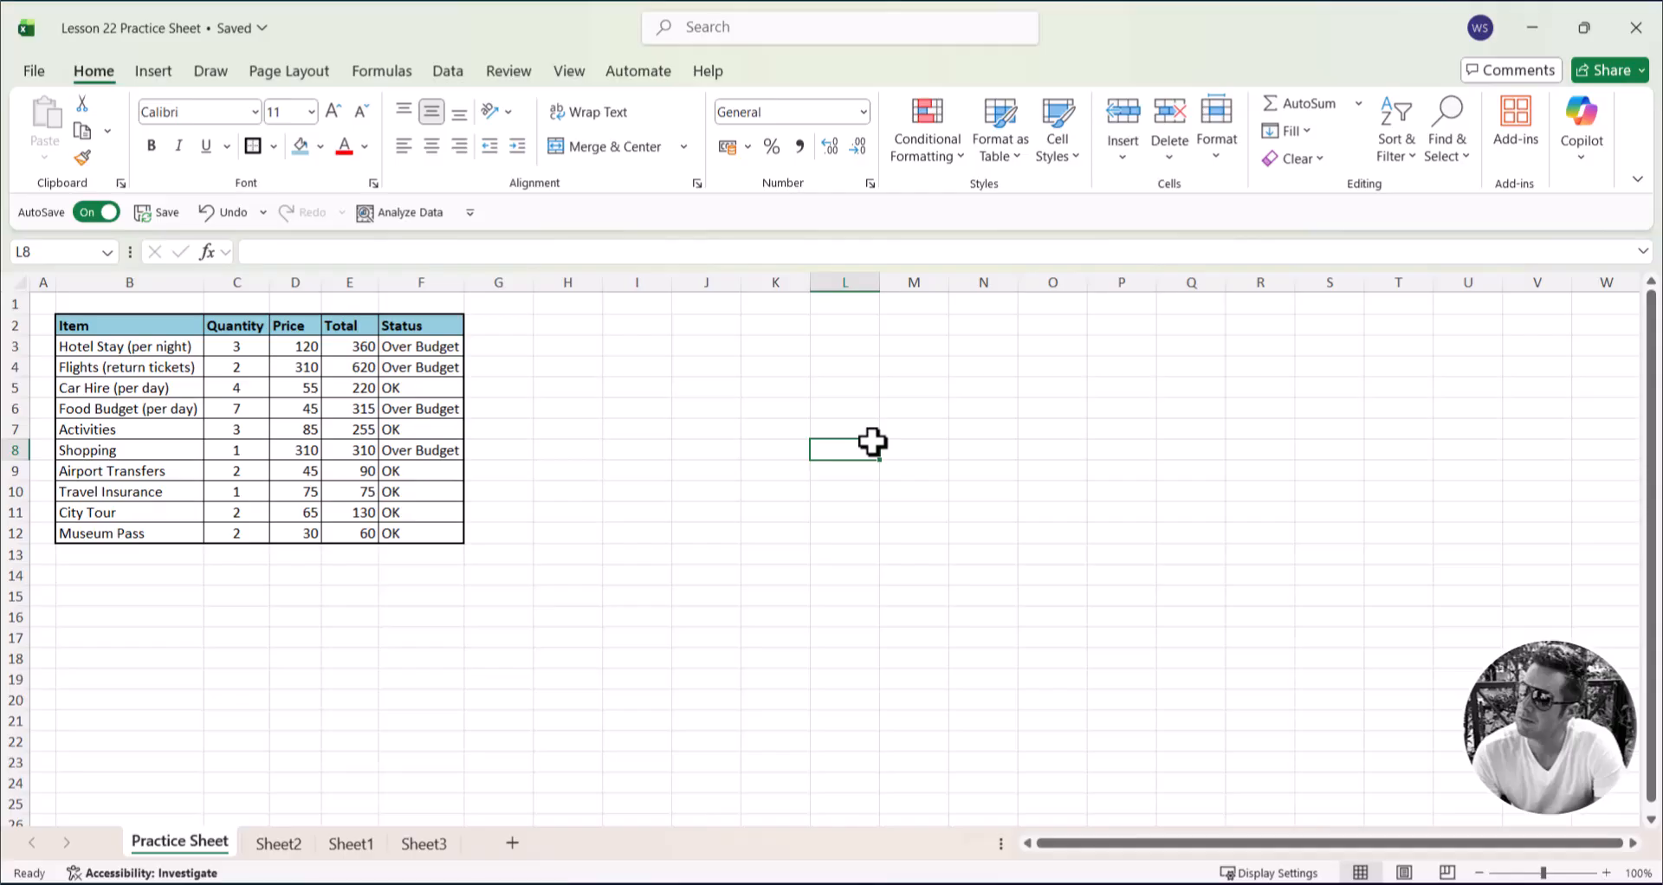
Step: Inspect each heading in the shaded header row, from Item to Status
left_click(185, 327)
double_click(240, 326)
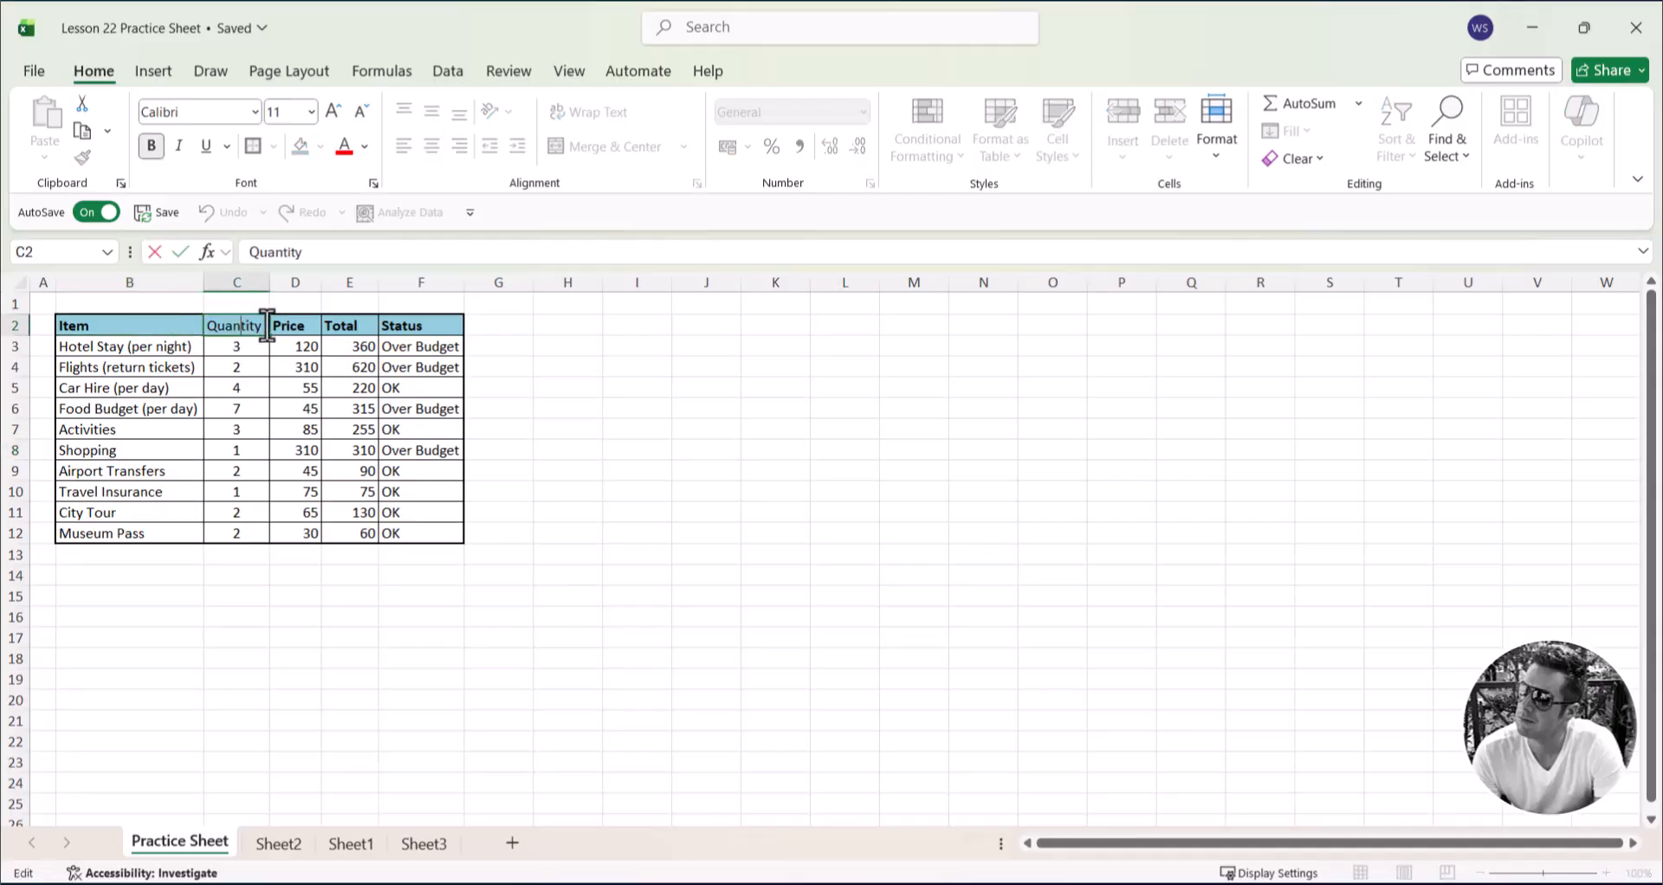
left_click(308, 326)
left_click(360, 326)
left_click(433, 326)
left_click(846, 470)
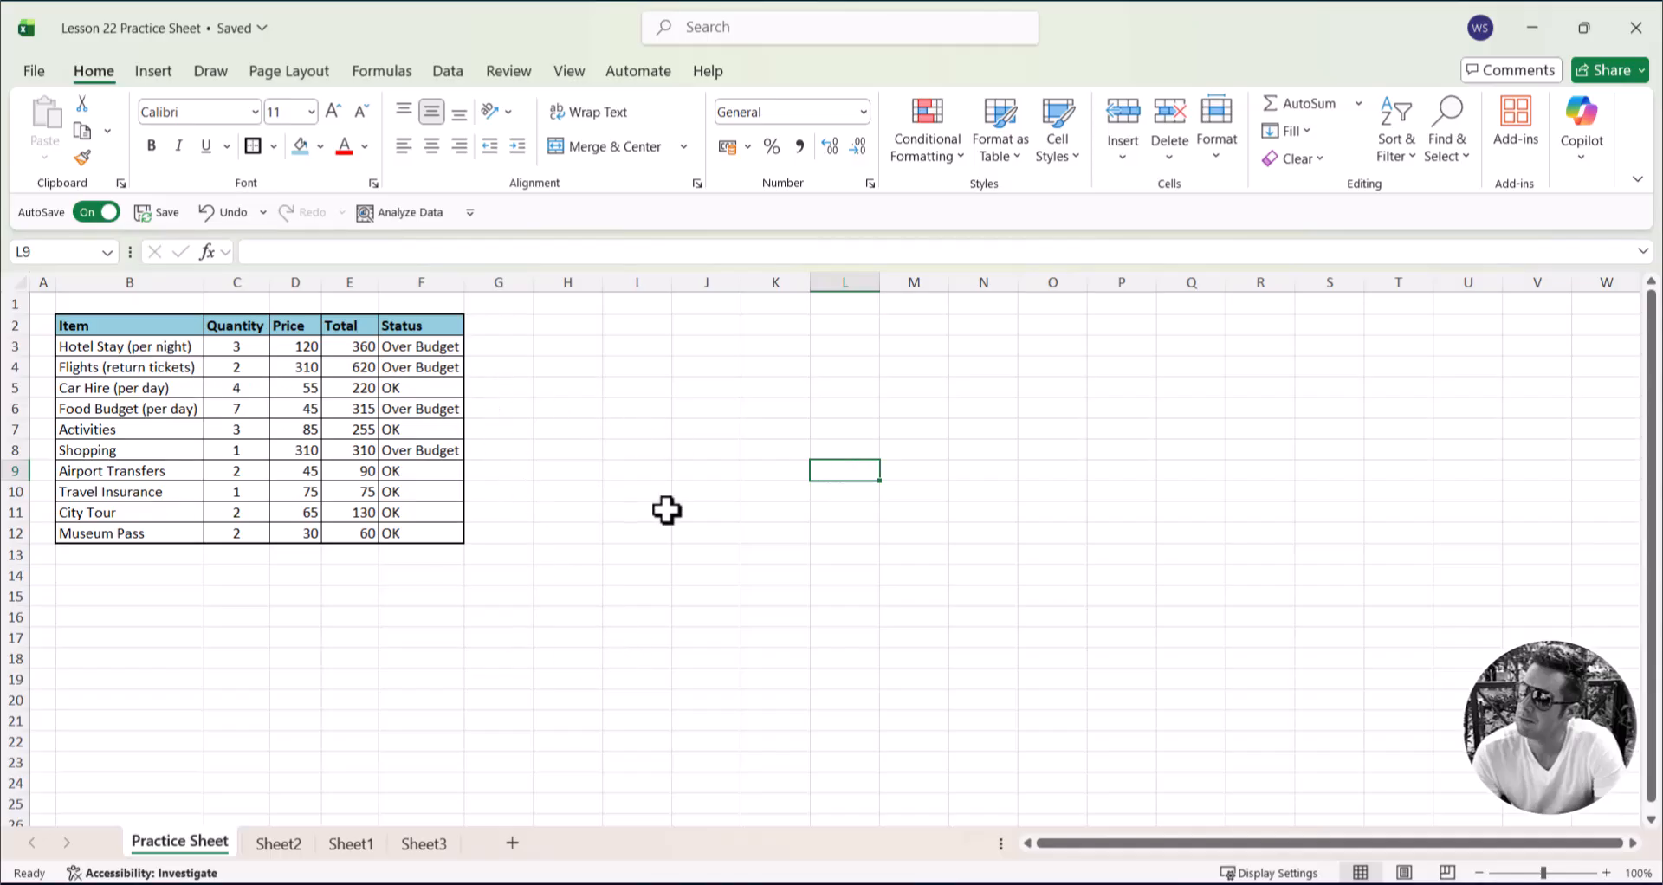
left_click(935, 532)
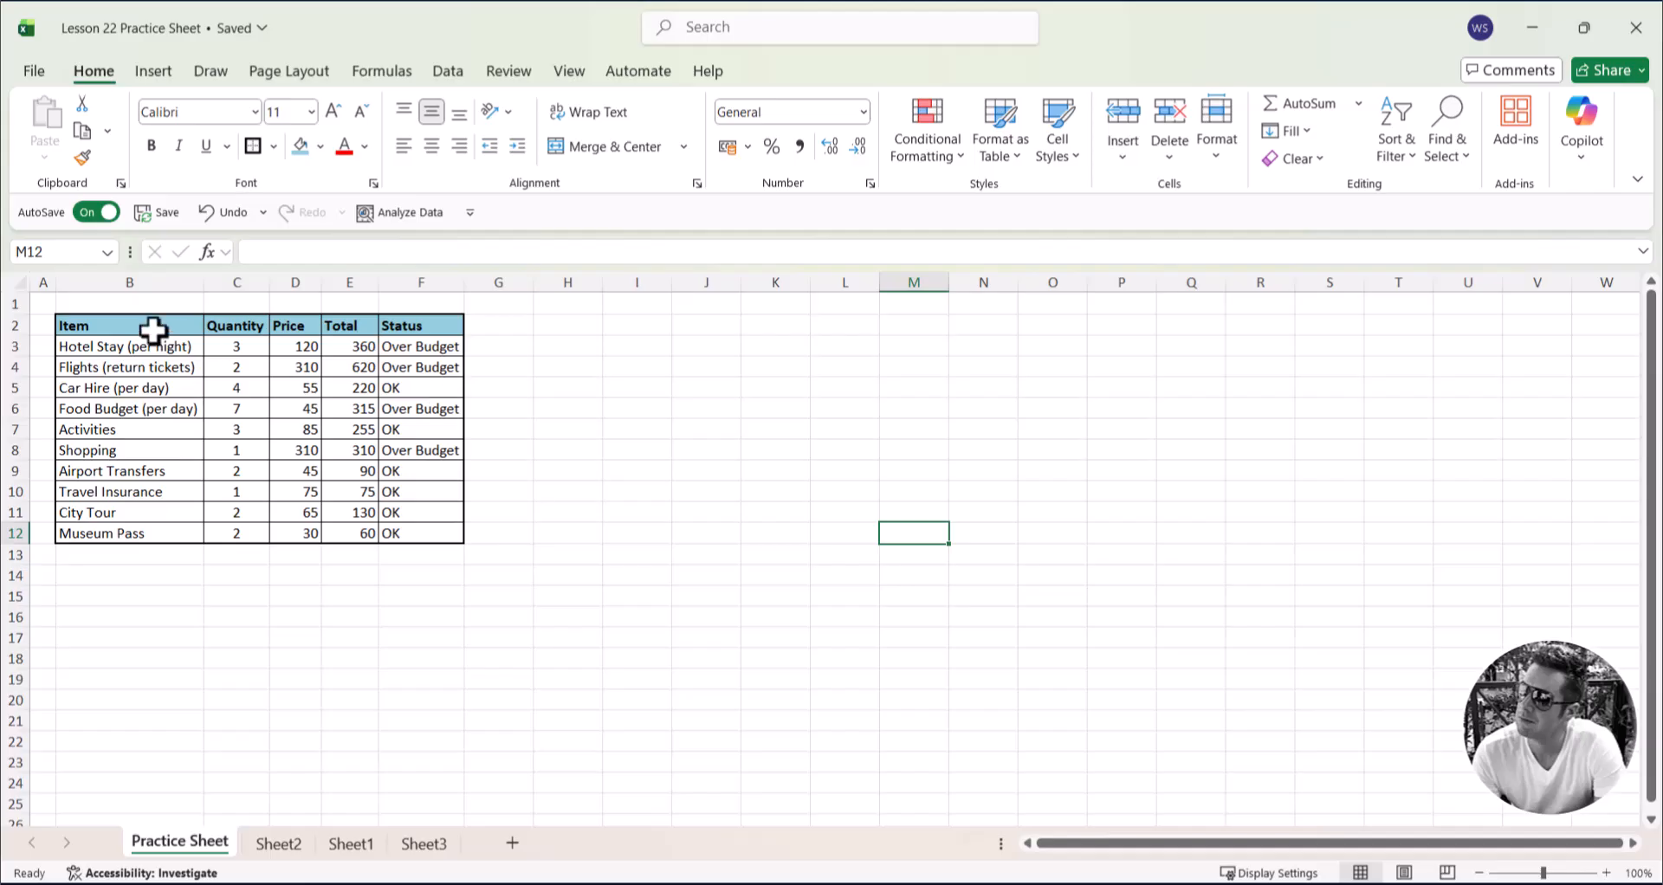
left_click_drag(152, 330, 390, 328)
left_click(931, 443)
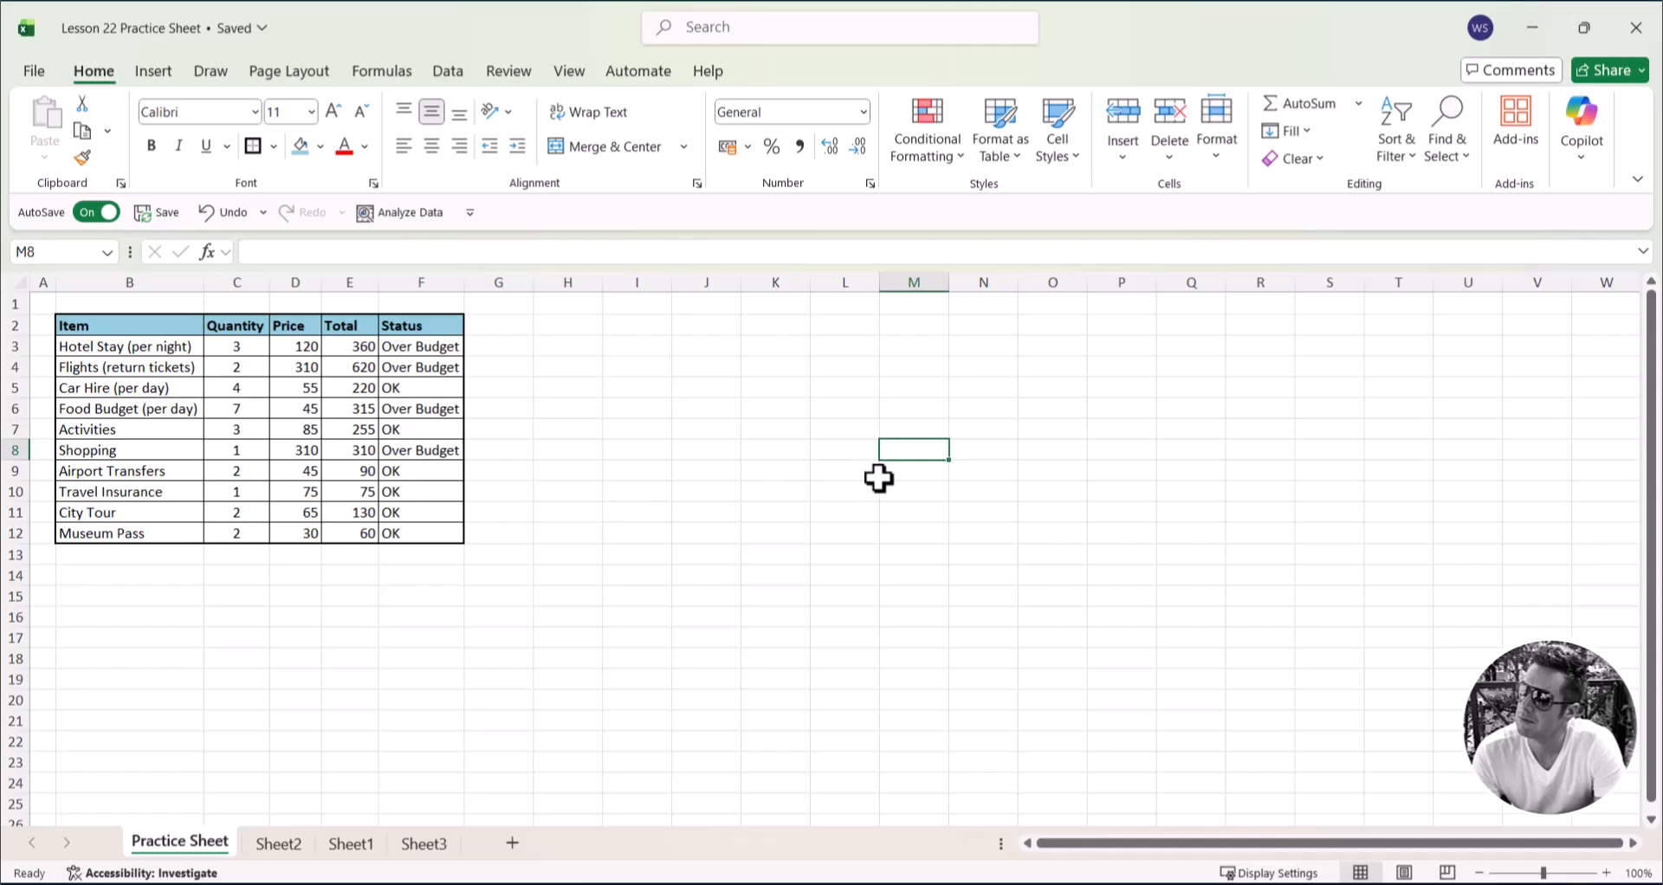
left_click(447, 579)
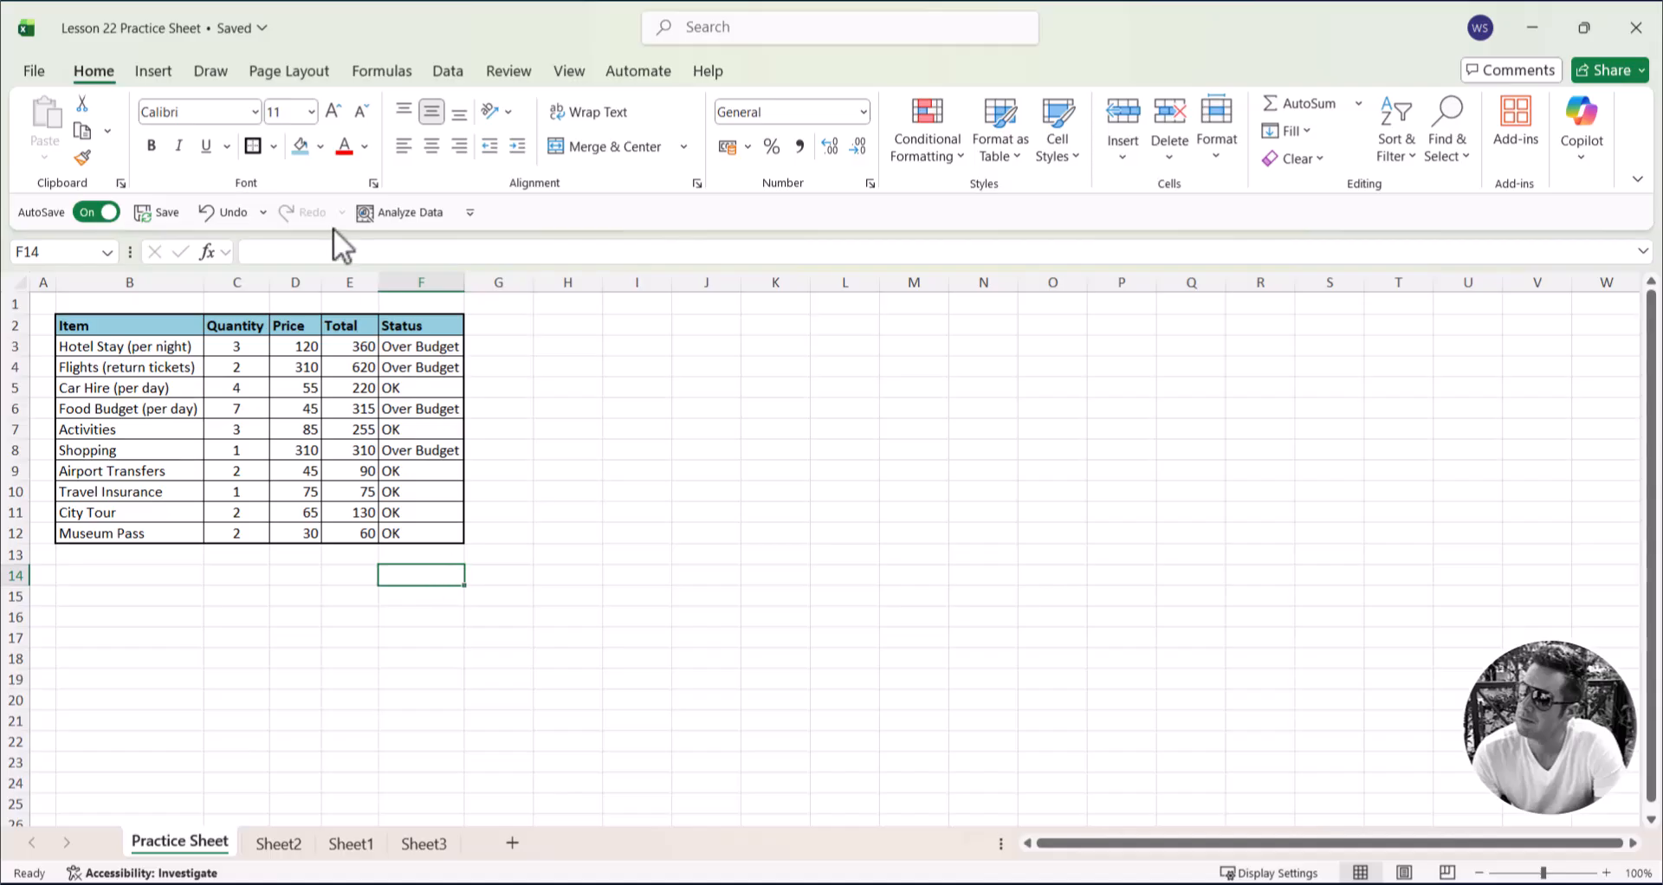
left_click(320, 146)
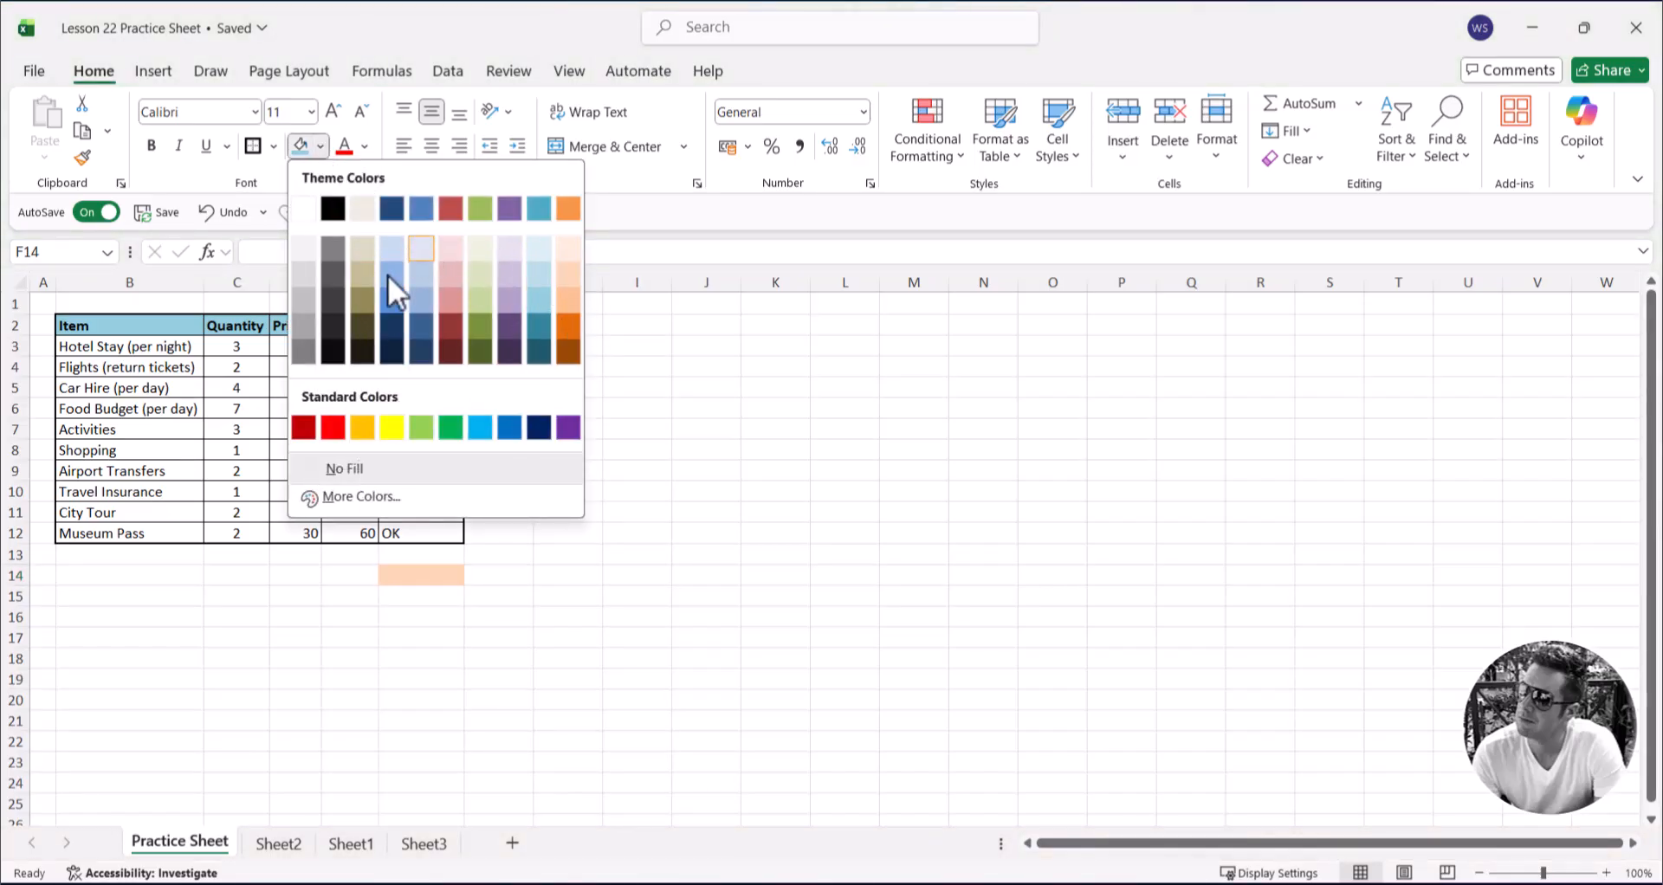
left_click(1030, 555)
left_click(1030, 554)
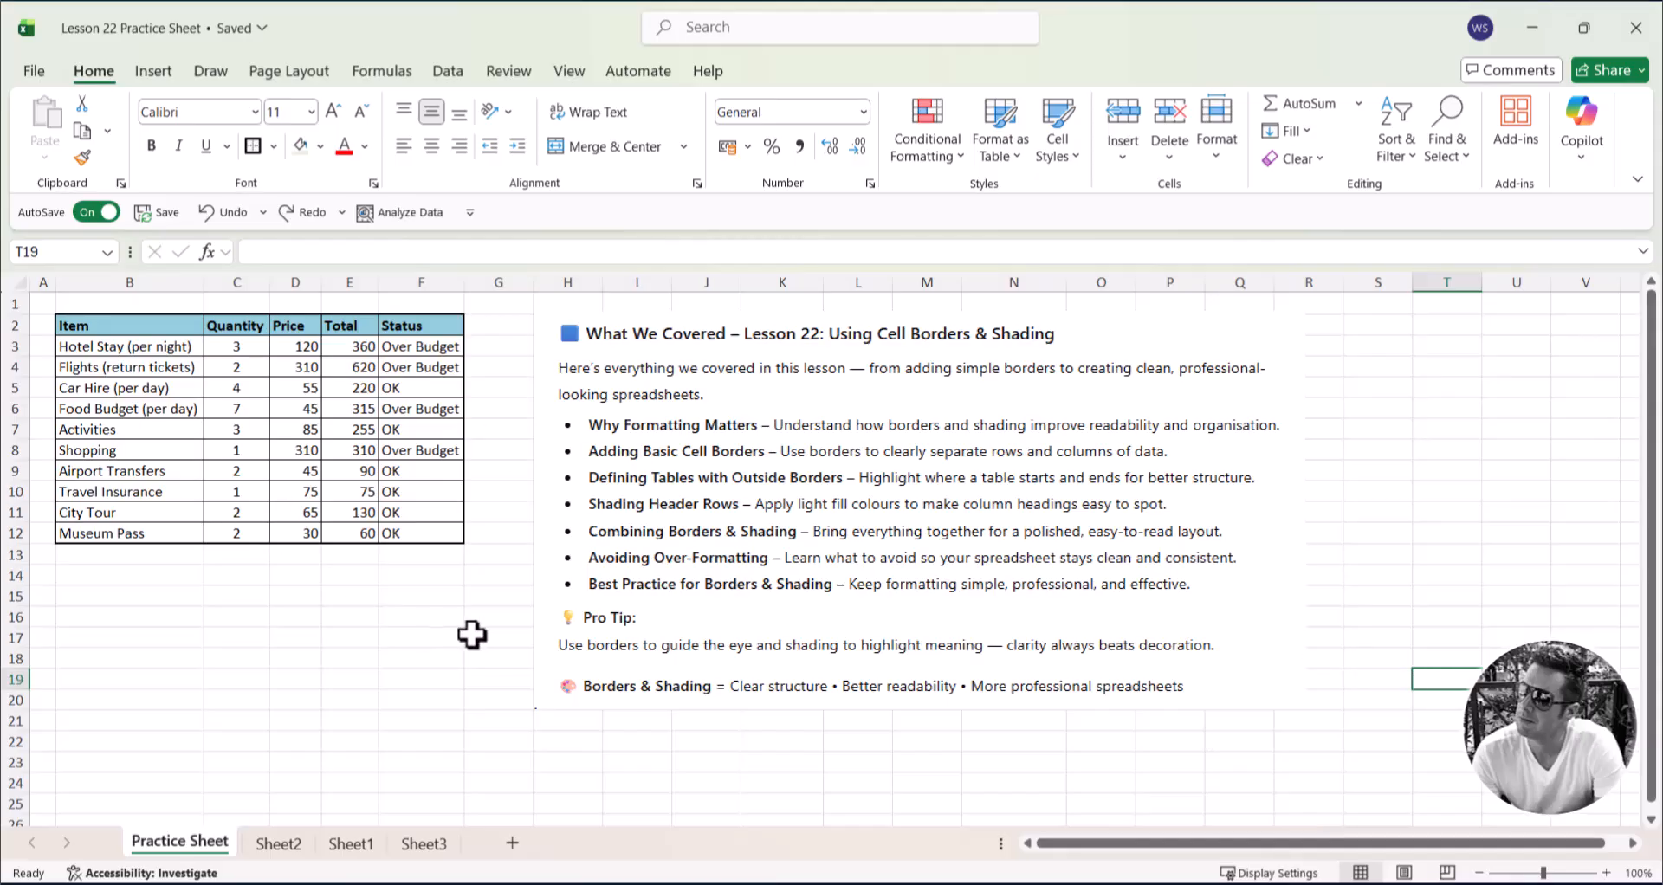
left_click(156, 325)
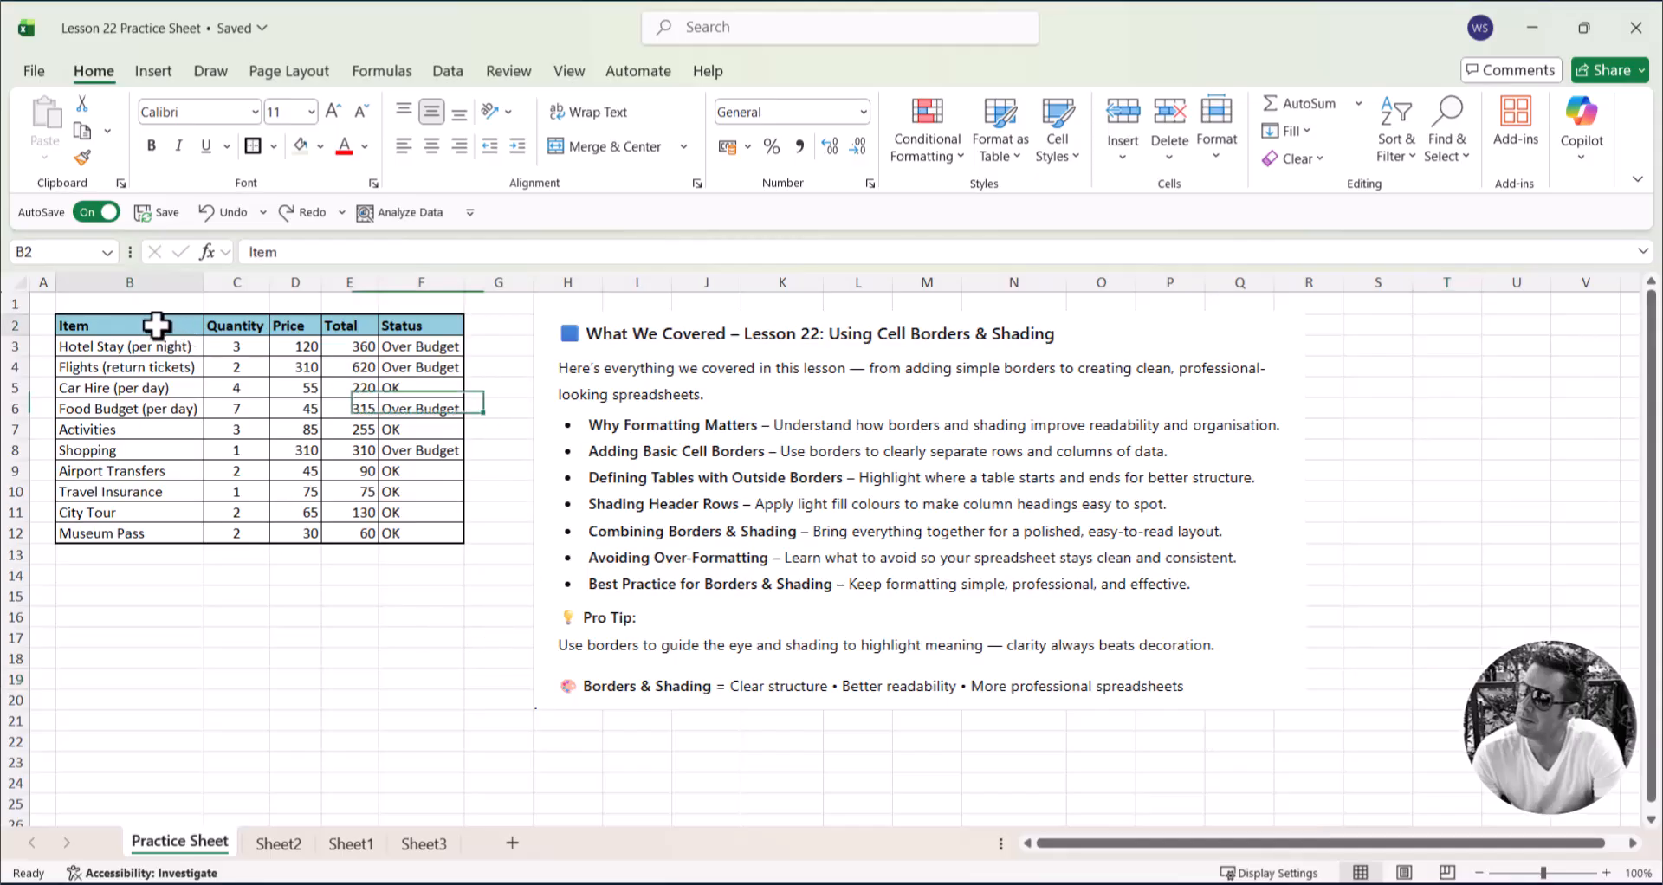
left_click_drag(156, 324, 438, 326)
left_click(1345, 583)
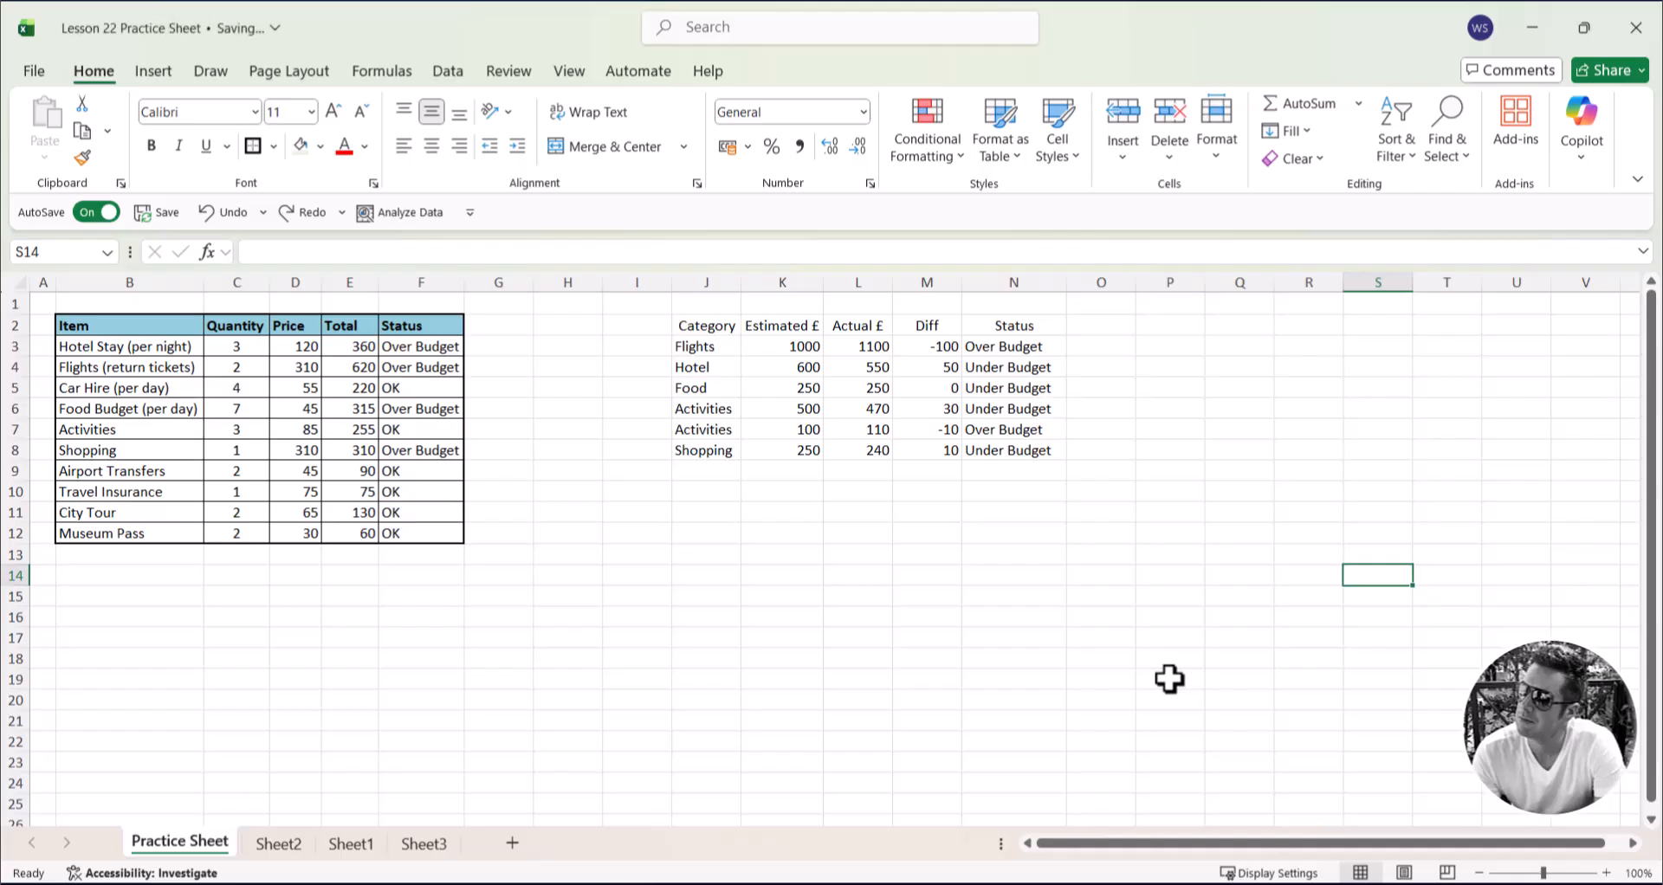
Step: Apply All Borders and Thick Outside Borders to the estimated-versus-actual budget table in J2:N8
left_click_drag(717, 327, 1002, 448)
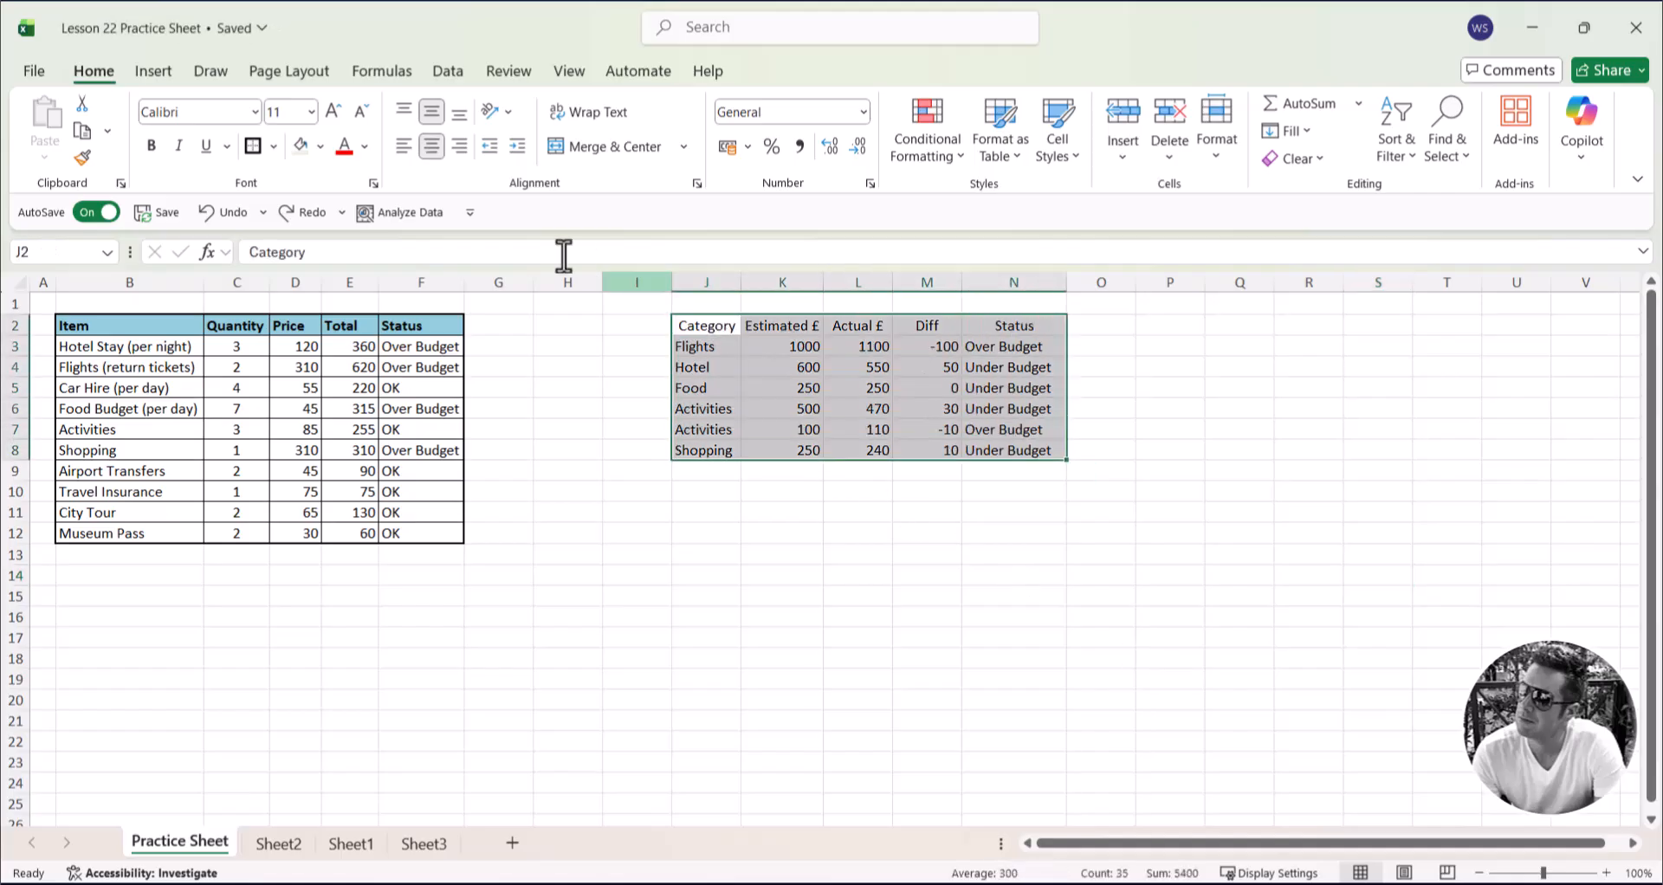
left_click(271, 145)
left_click(324, 367)
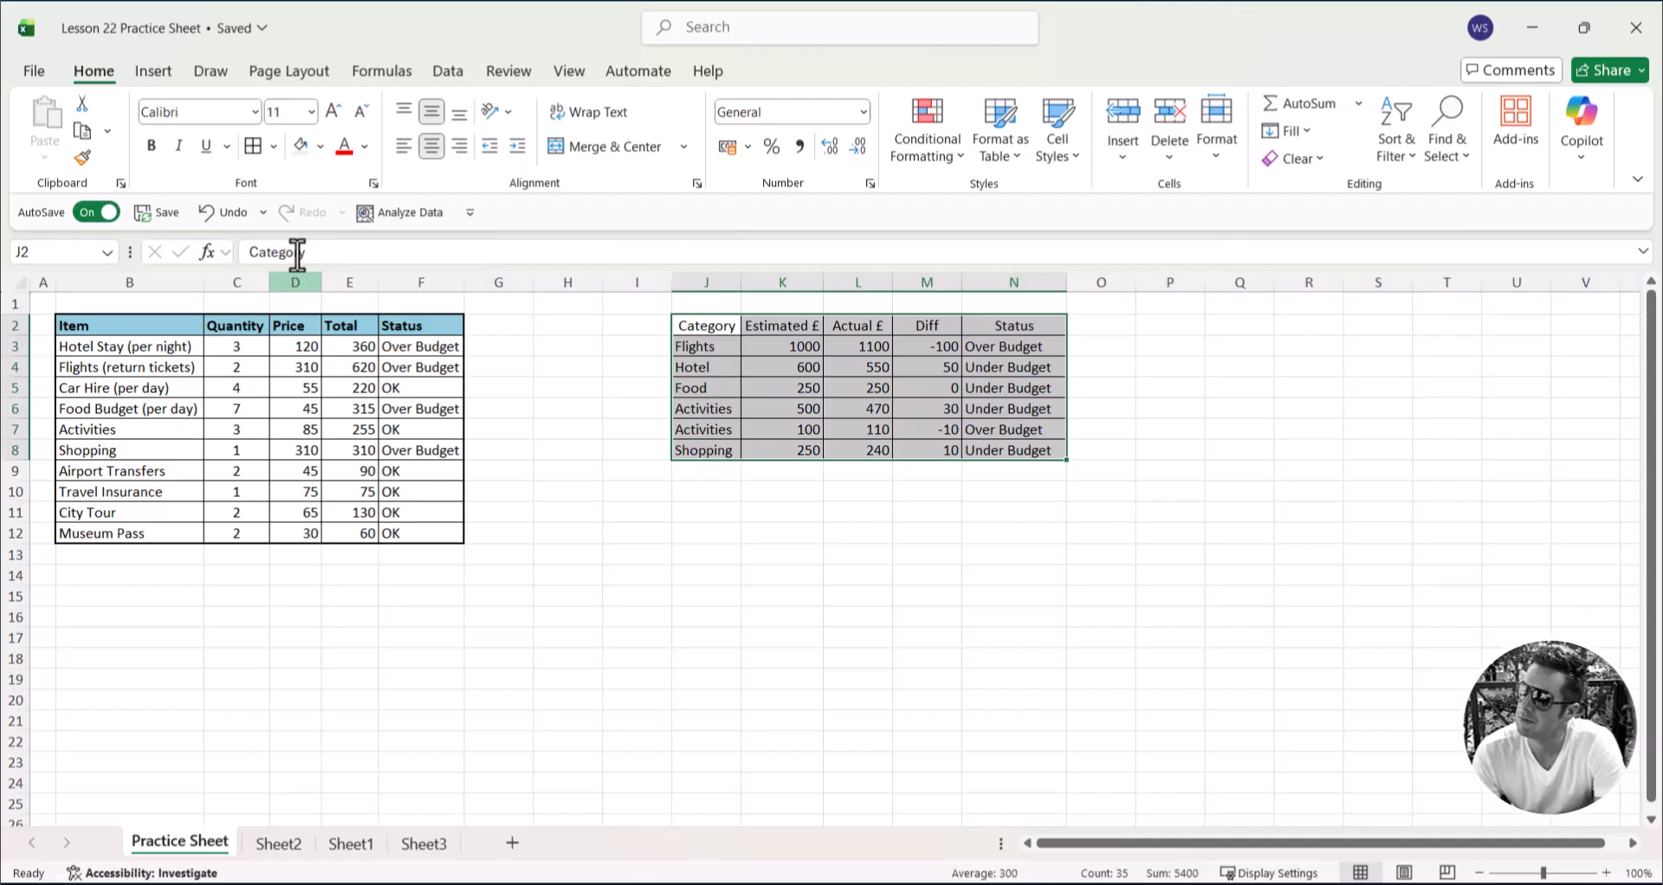
left_click(273, 146)
left_click(304, 428)
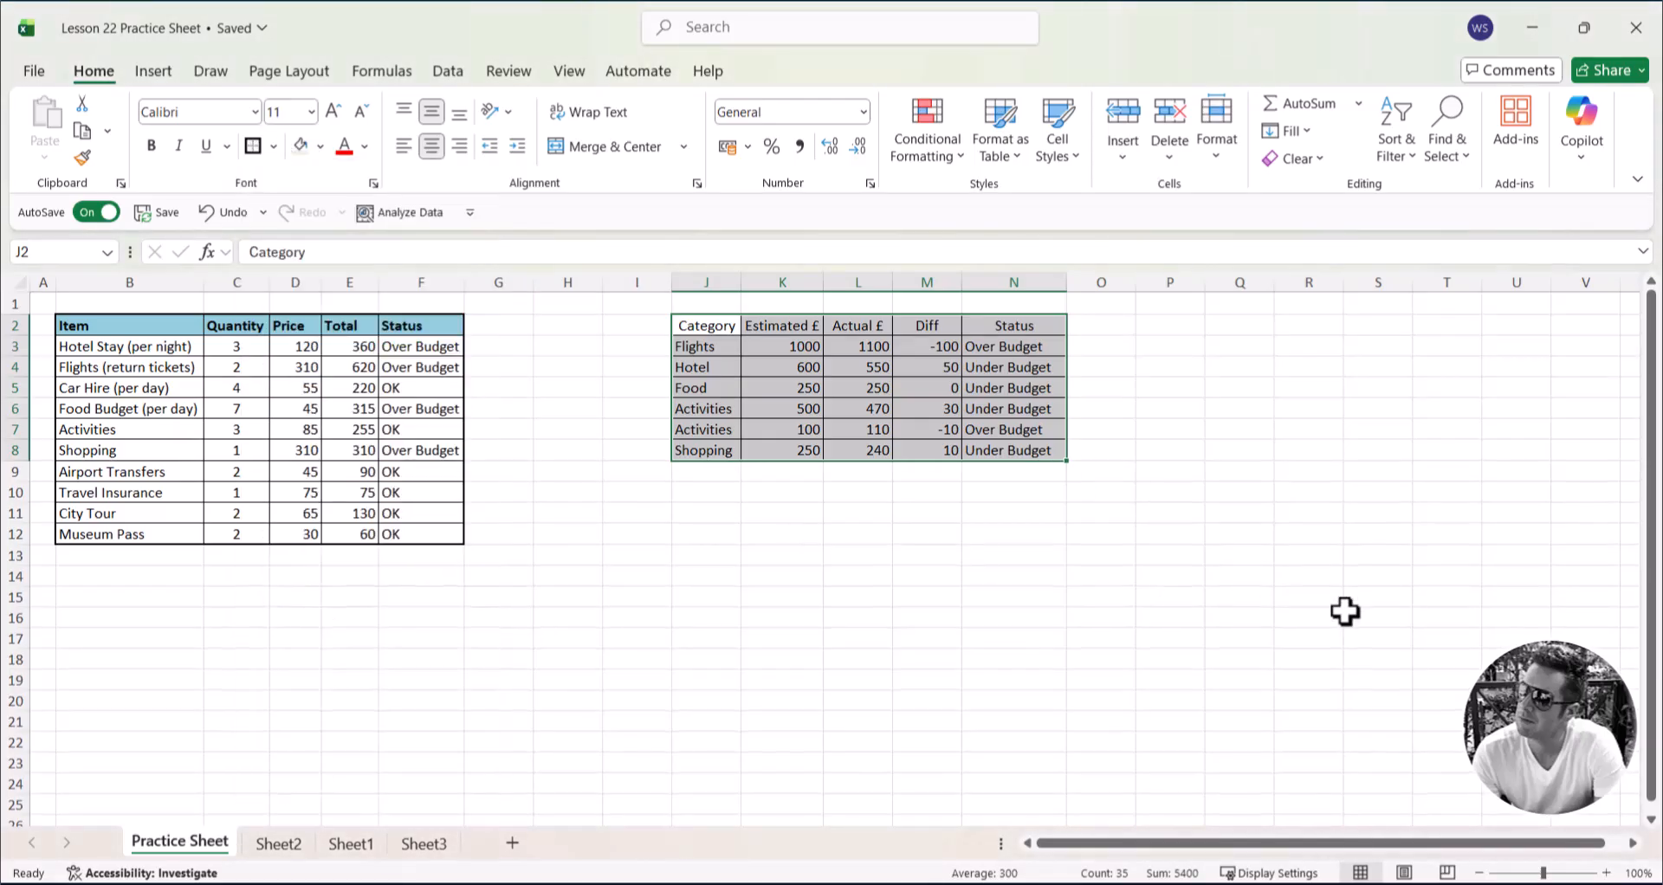
left_click(1346, 611)
Step: Shade the budget table's header row, J2:N2, with a light beige fill
left_click_drag(740, 332, 1014, 333)
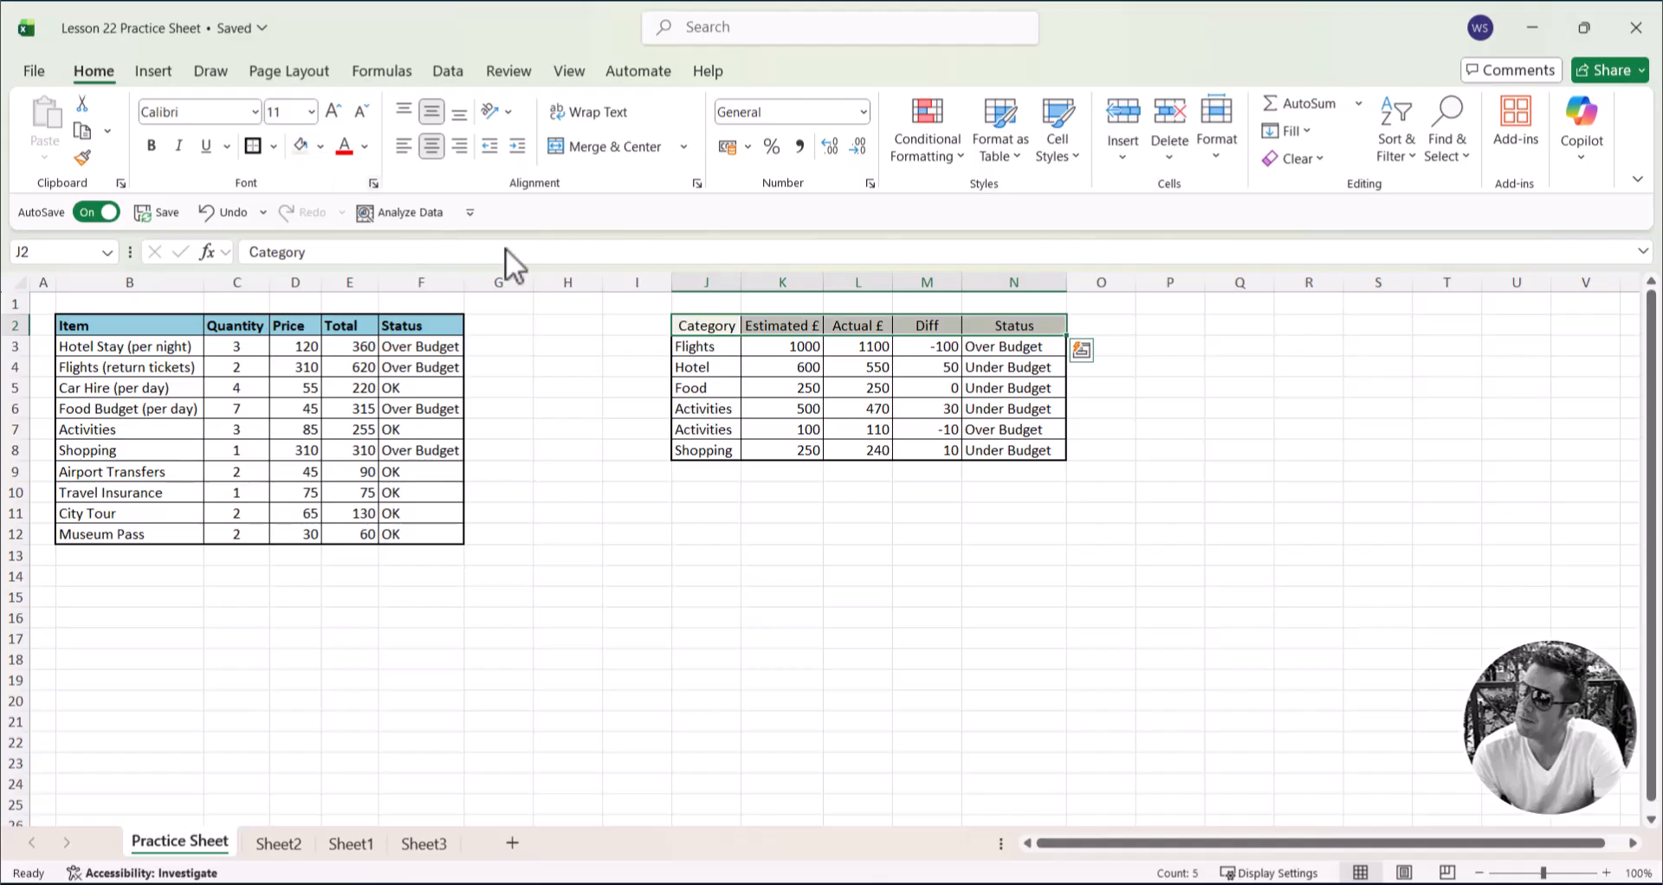
left_click(1287, 531)
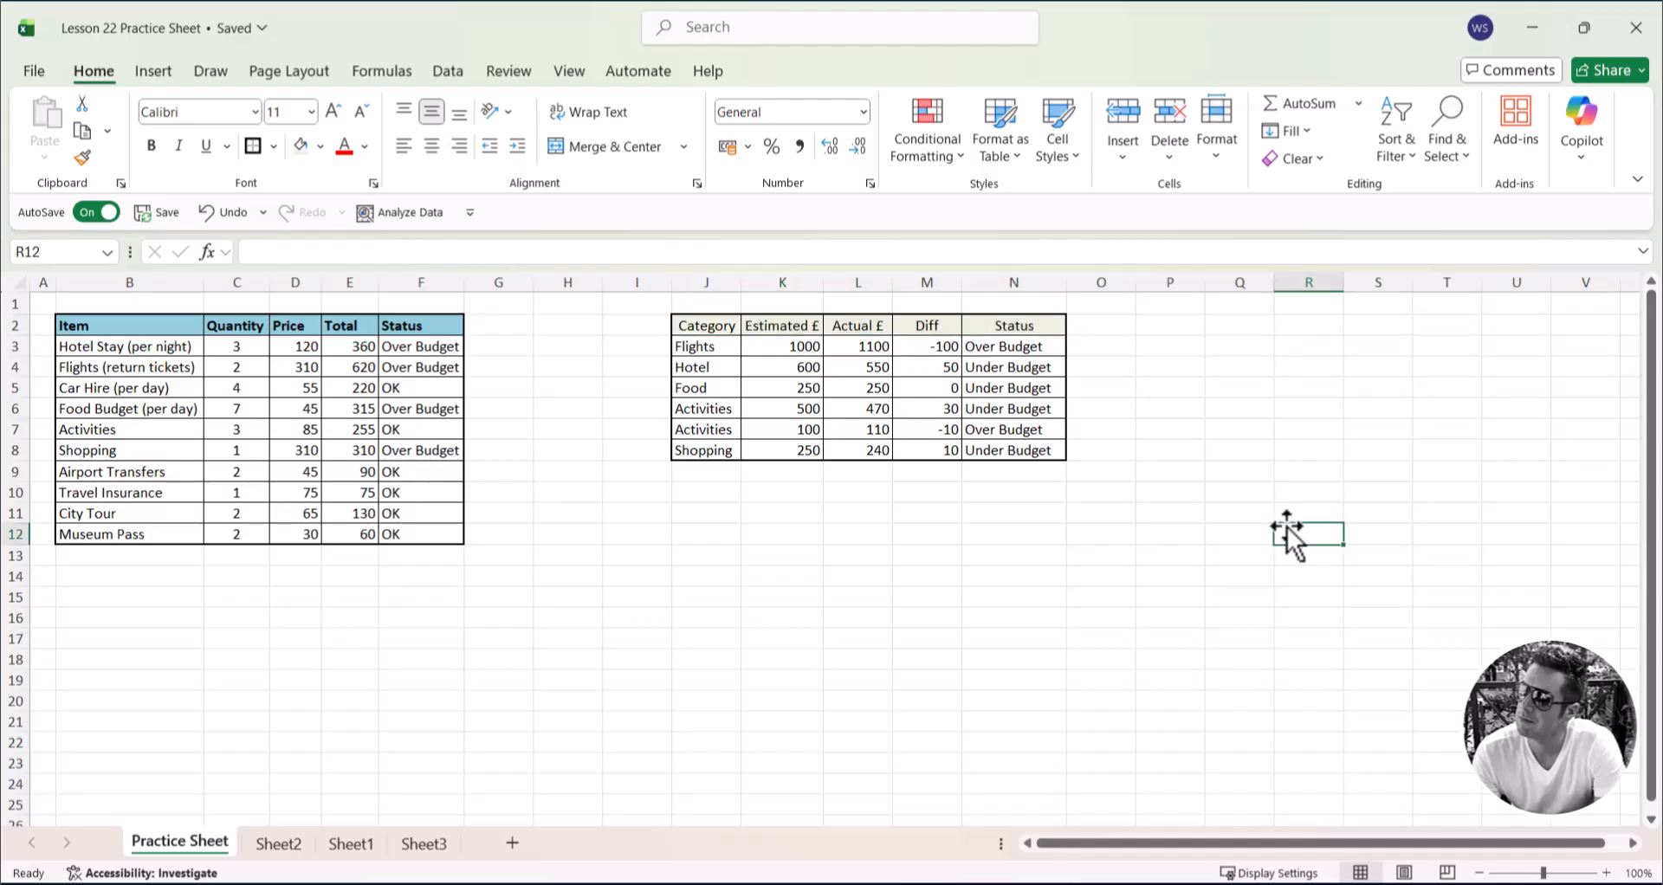